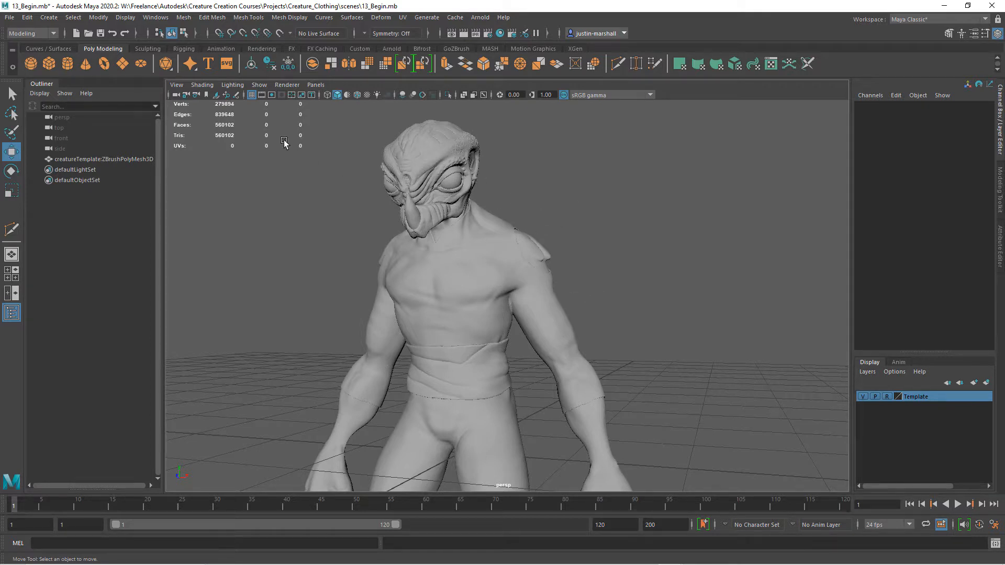
Create a polygon pipe primitive in the creature scene.
click(49, 17)
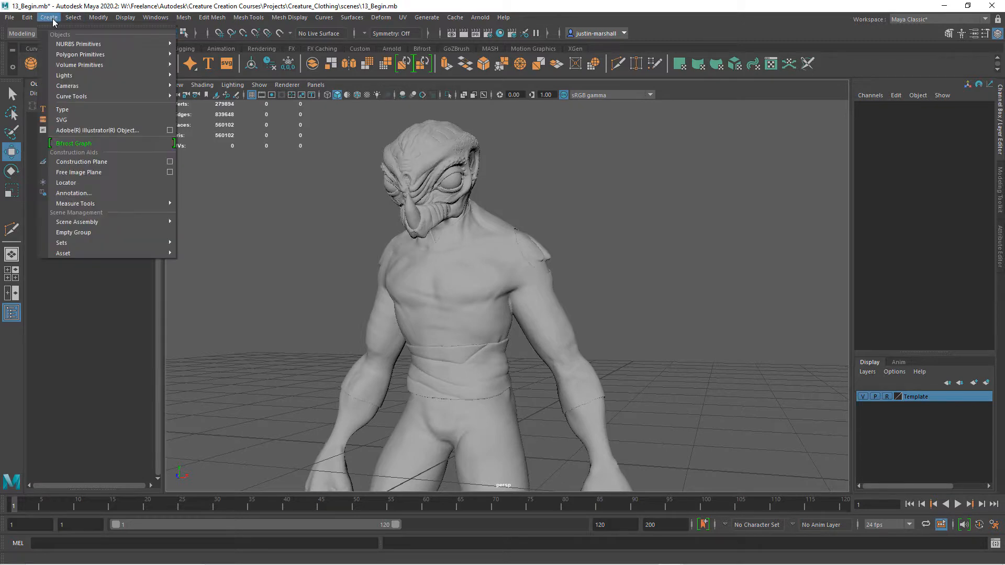
mouse_move(66, 53)
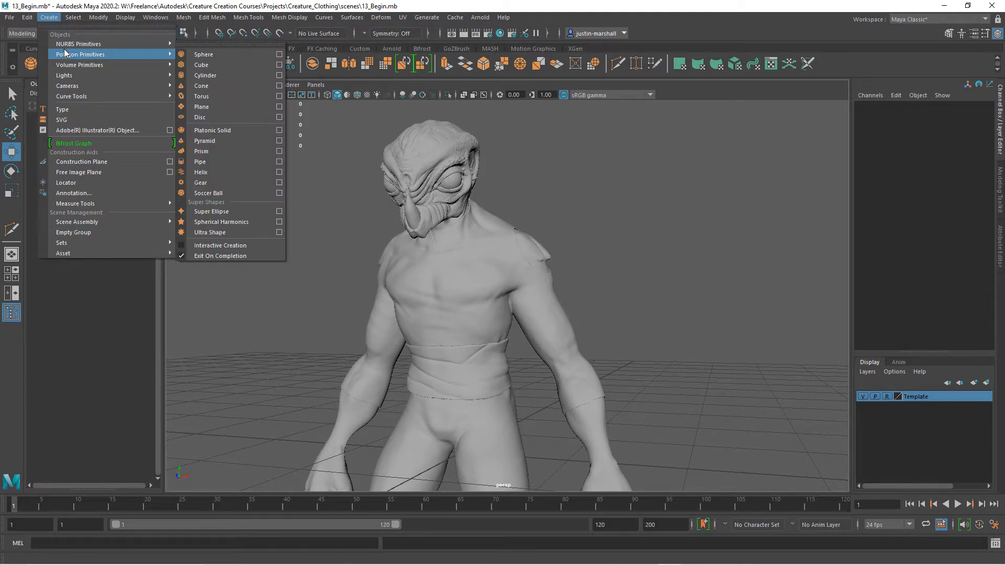
click(232, 160)
scroll(506, 327, down, 2)
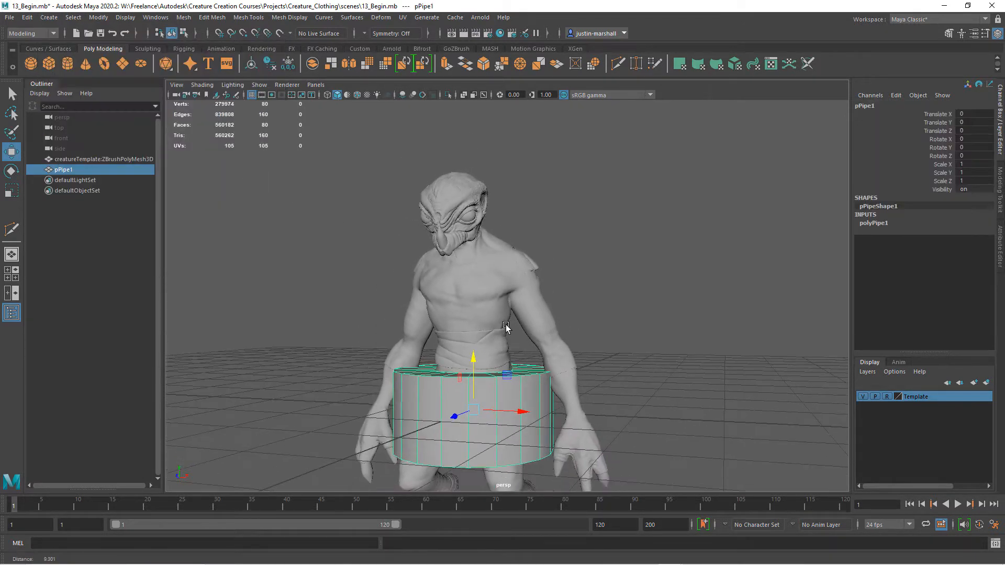
Raise the pipe to the creature's neck at Translate Y 1.696 and Z 0.392, and tilt it about 27° in X.
drag(473, 358, 476, 219)
alt+drag(476, 219, 355, 355)
alt+drag(386, 368, 397, 330)
alt+right_drag(398, 331, 482, 337)
alt+middle_drag(524, 342, 599, 342)
alt+drag(553, 341, 554, 330)
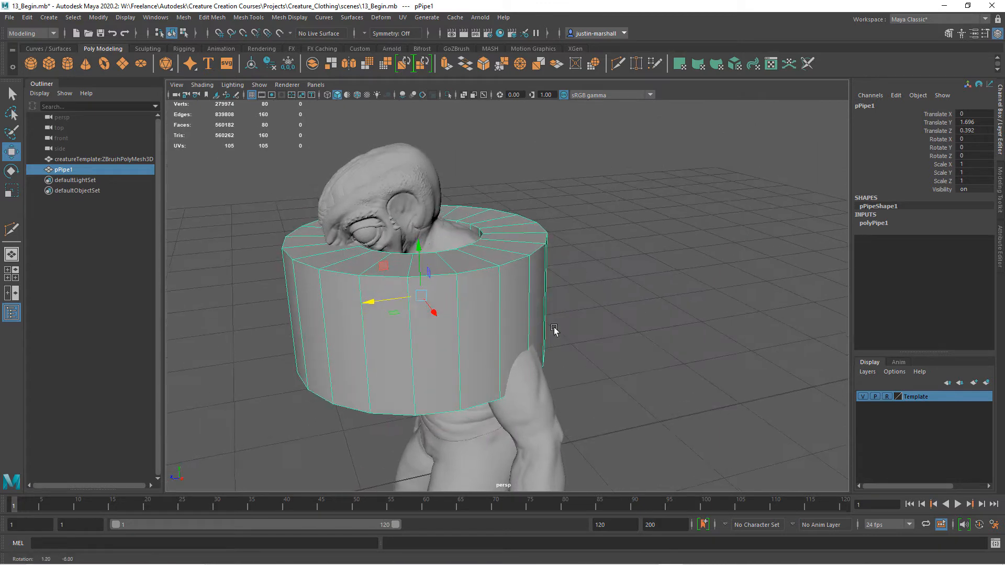
key(e)
drag(388, 271, 379, 293)
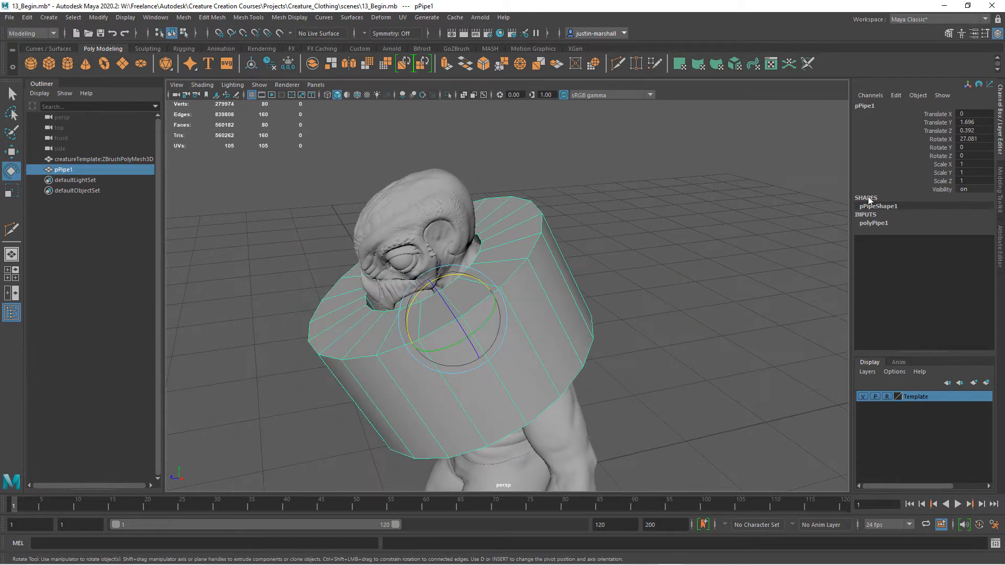
Set the pipe's radius to 1.1 and its height to 0.7.
click(874, 223)
alt+drag(724, 312, 675, 336)
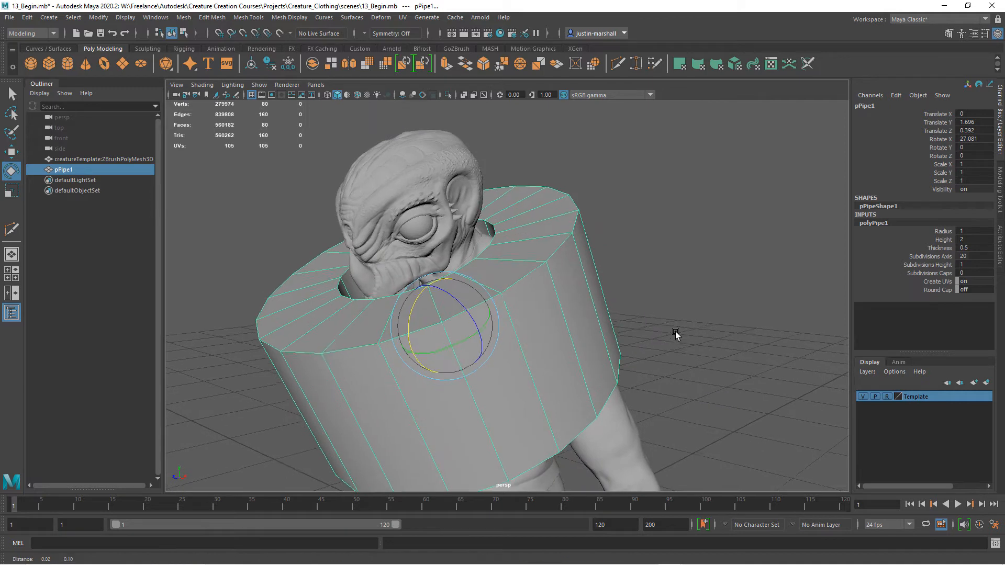
click(944, 231)
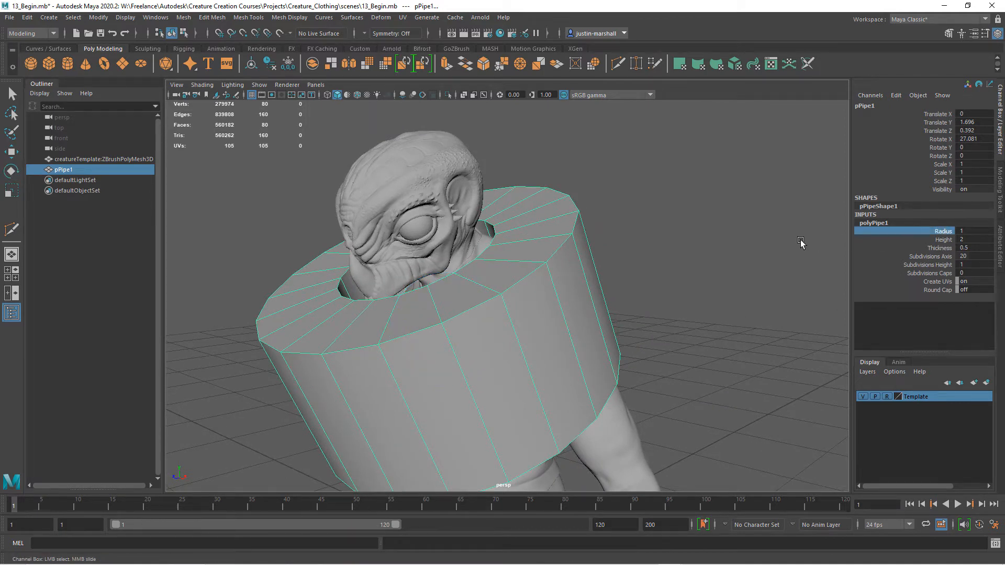
middle_drag(800, 241, 801, 239)
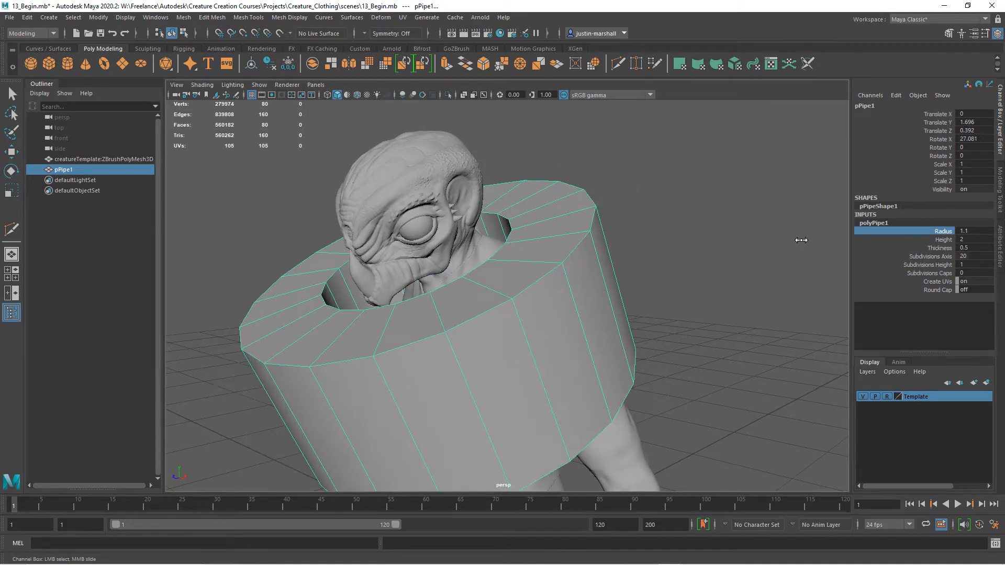
click(944, 239)
middle_drag(778, 242, 748, 239)
Raise the tilted pipe around the neck to Translate Y 1.882.
key(w)
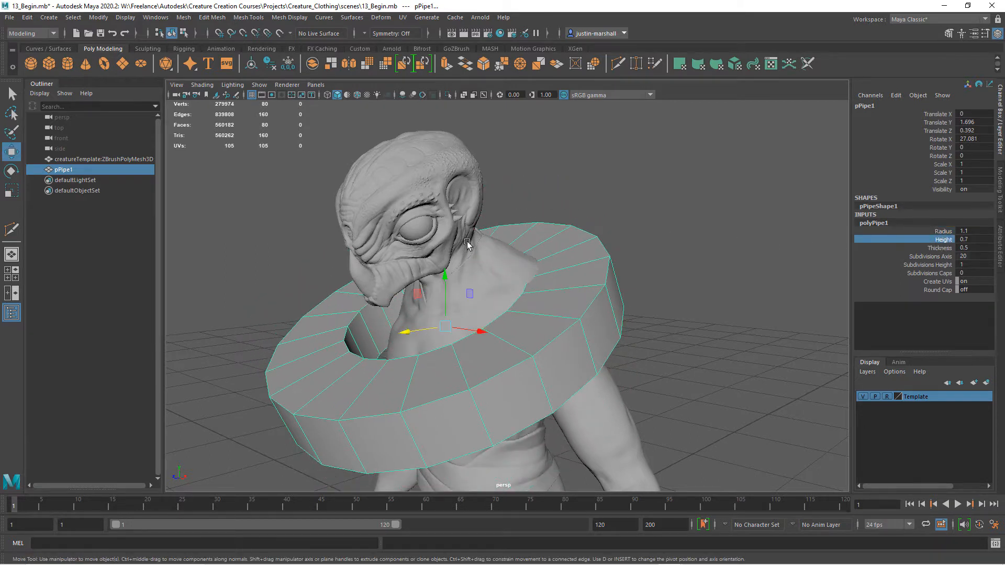
drag(444, 281, 446, 255)
alt+drag(604, 263, 561, 345)
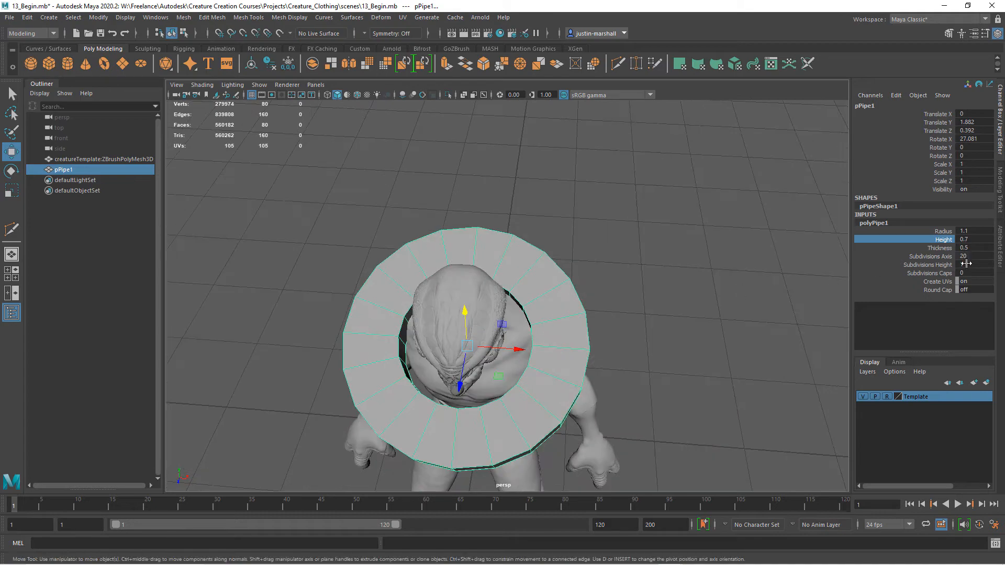
alt+drag(592, 297, 531, 260)
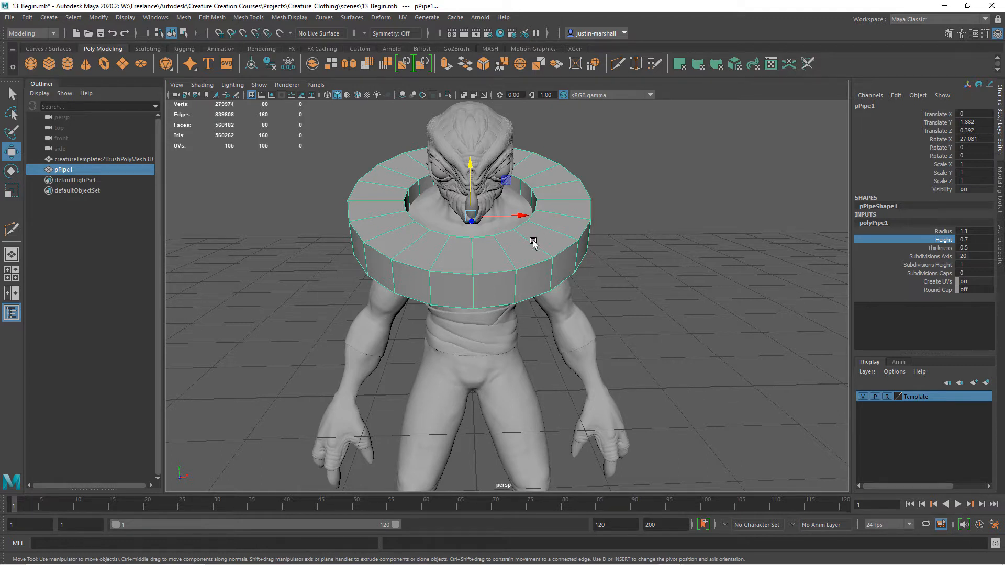
Delete the loop of faces forming the pipe's outer wall.
right_drag(498, 250, 495, 263)
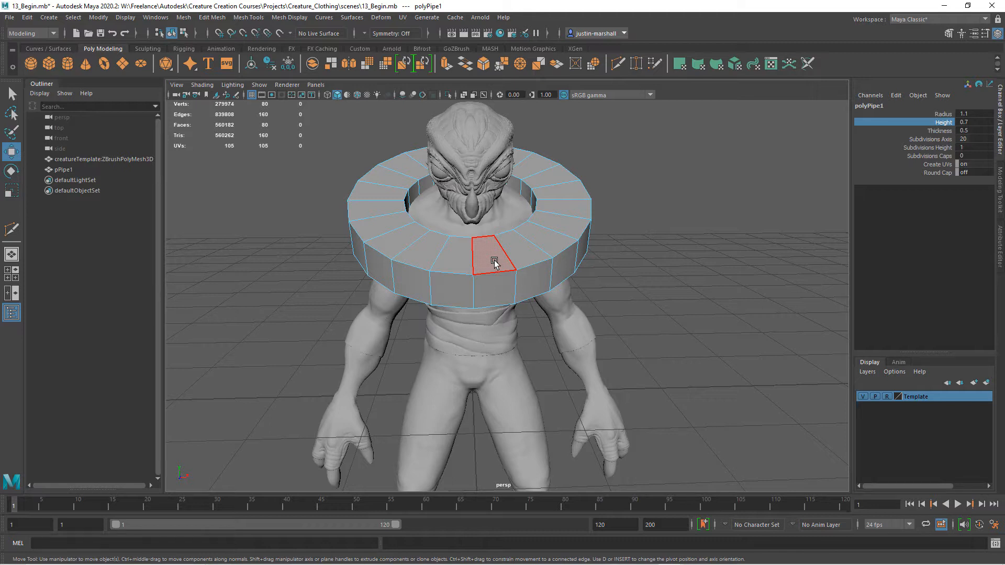
click(497, 292)
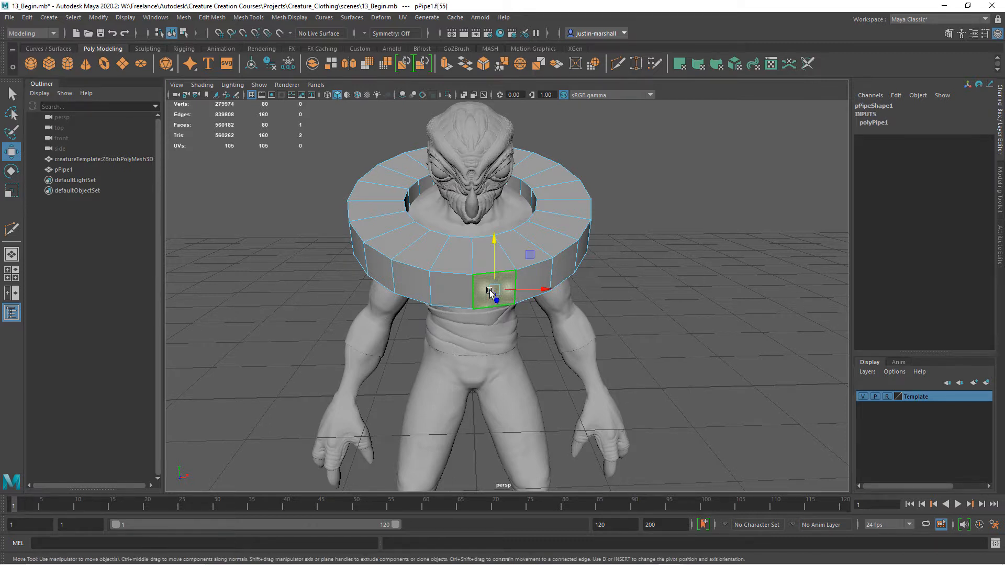
double_click(447, 289)
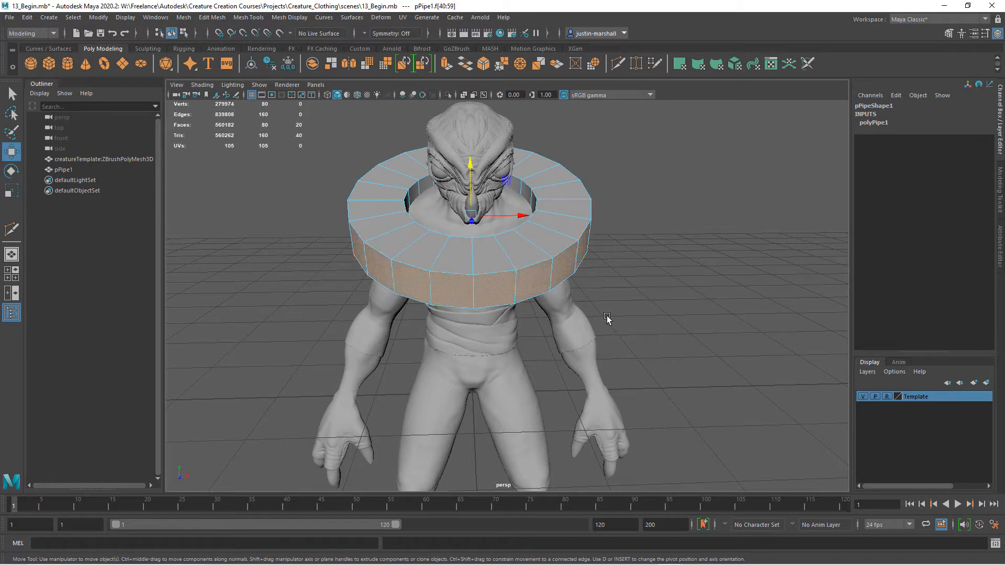
key(Delete)
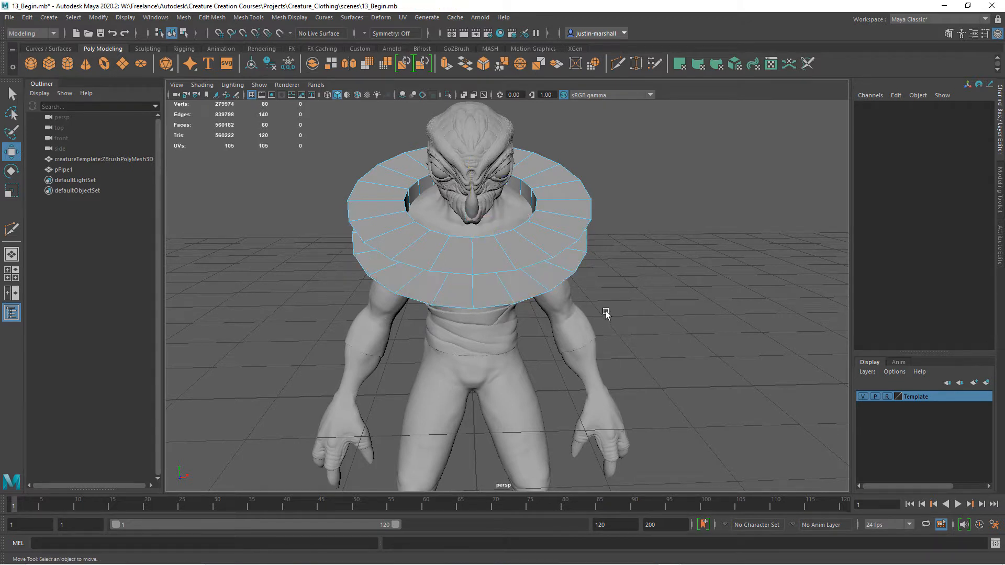
Delete the loop of faces forming the pipe's inner wall.
double_click(522, 286)
alt+drag(636, 238, 658, 268)
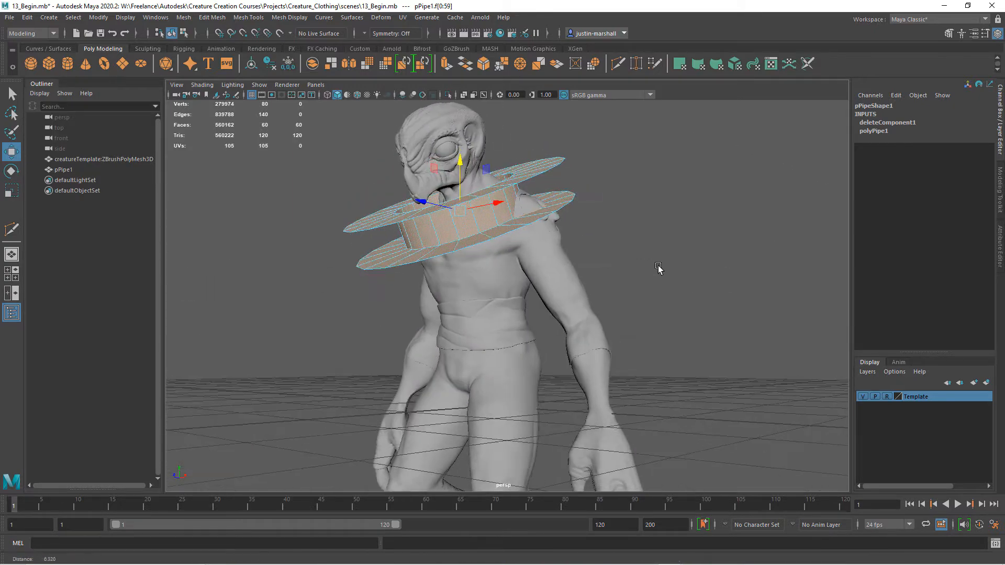
alt+right_drag(656, 265, 679, 268)
click(475, 200)
shift+double_click(454, 200)
key(Delete)
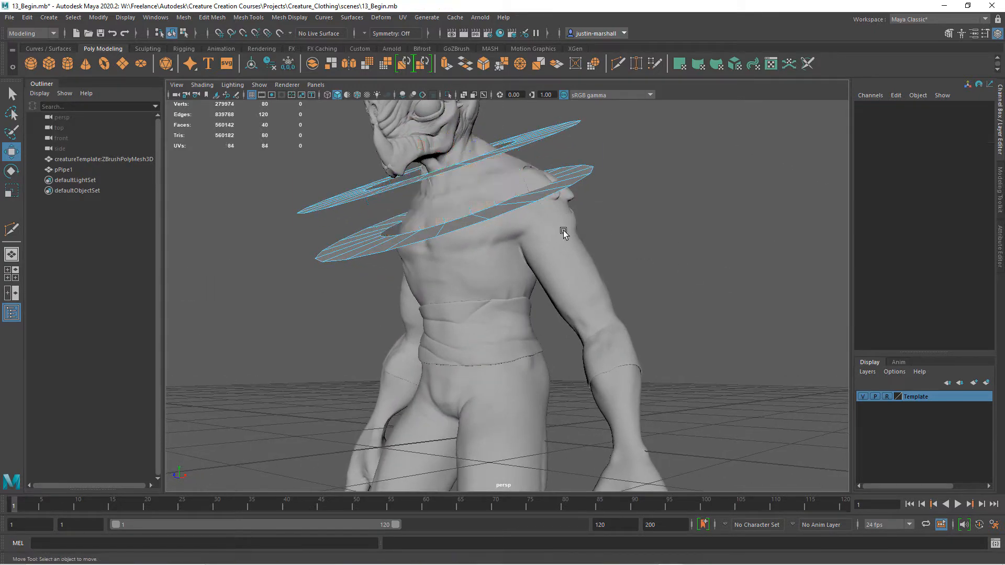
Delete the lower flat ring of faces, keeping only the upper ring.
double_click(493, 218)
alt+drag(635, 249, 553, 311)
key(Delete)
Delete the ring's ten faces on the creature's right side, keeping the half over its left shoulder.
drag(329, 171, 460, 388)
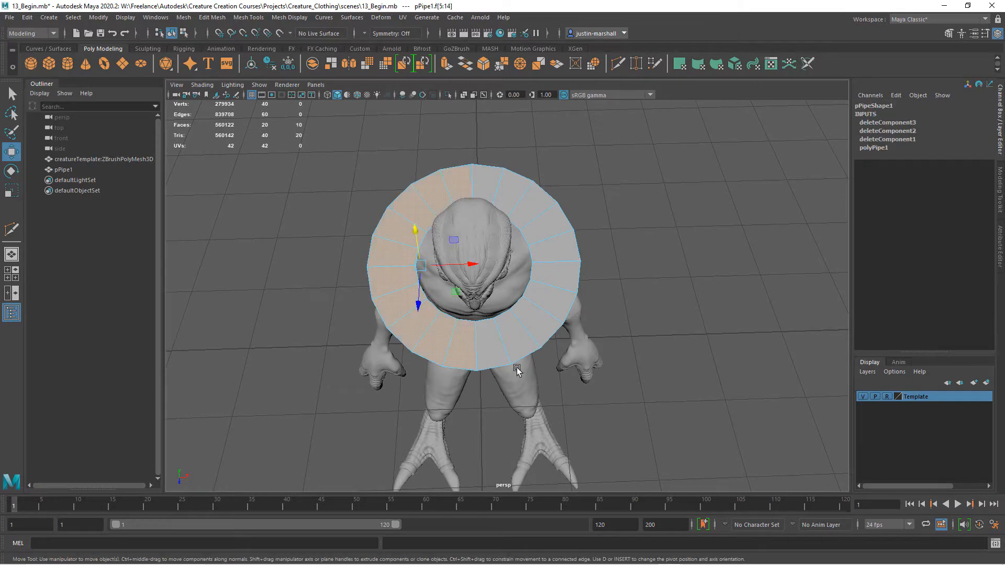
key(Delete)
alt+drag(545, 303, 613, 345)
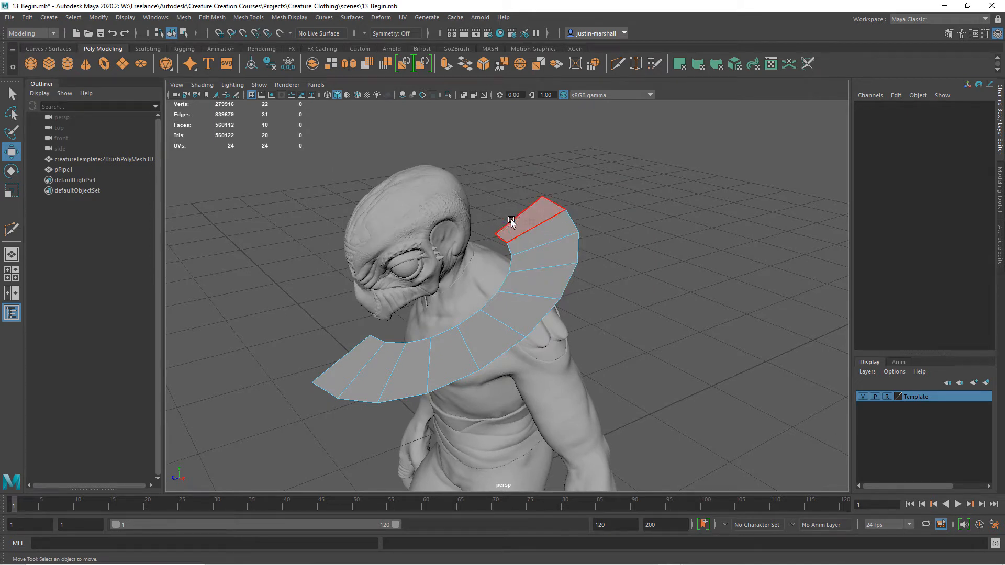
alt+drag(515, 218, 503, 209)
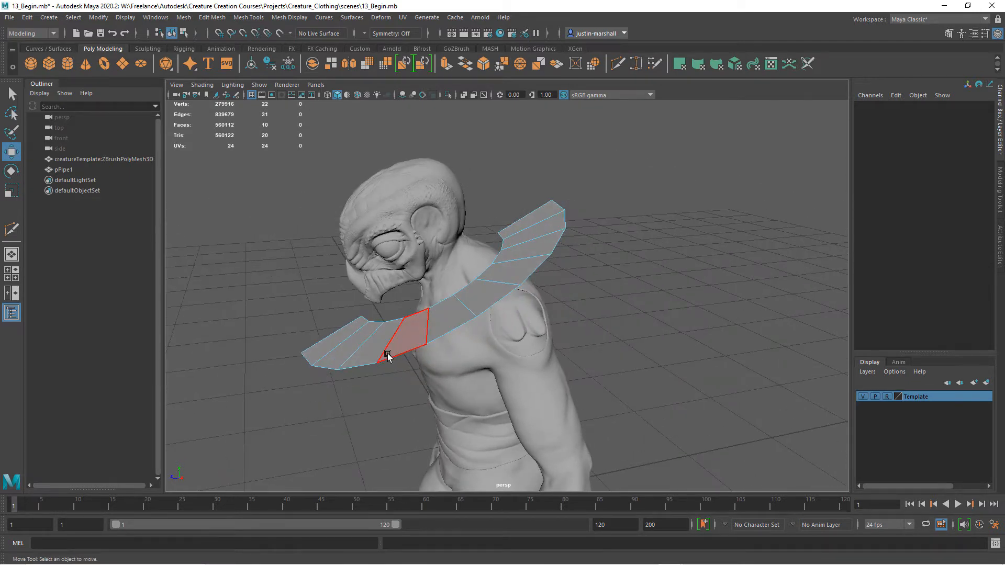
Move the inner corner vertex at the half ring's back end up and forward toward the neck.
alt+drag(452, 311, 523, 243)
right_drag(524, 244, 460, 239)
alt+drag(460, 238, 478, 265)
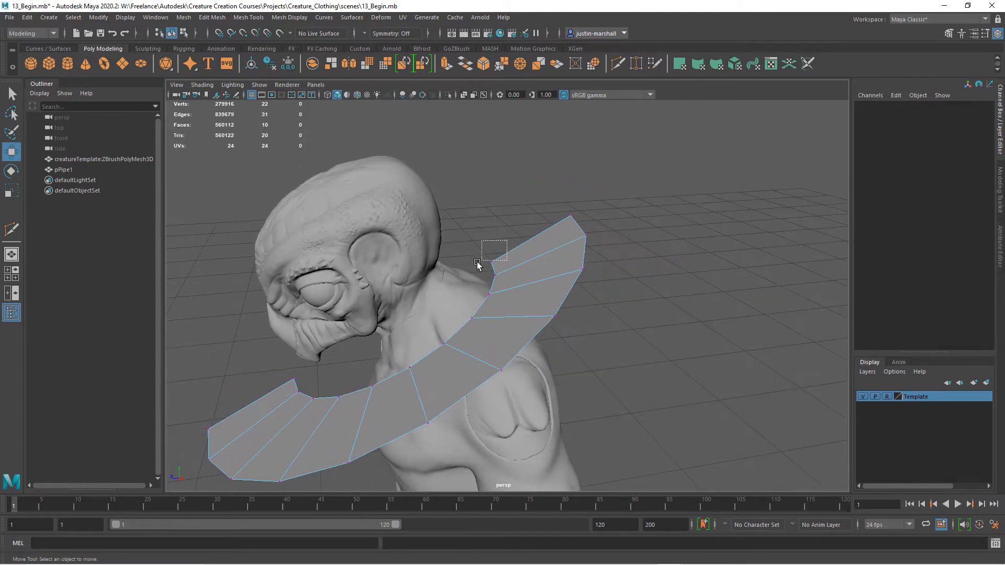
click(490, 265)
drag(490, 212, 490, 143)
drag(455, 199, 430, 200)
drag(608, 205, 545, 210)
Raise the next inner vertex behind the neck and reposition the outer vertex near the strip's back end.
click(496, 272)
drag(495, 234, 495, 195)
drag(463, 237, 441, 240)
click(586, 236)
drag(586, 212, 496, 306)
mouse_move(528, 367)
alt+mouse_down()
mouse_move(504, 363)
mouse_move(511, 356)
alt+mouse_up()
alt+drag(524, 314, 578, 320)
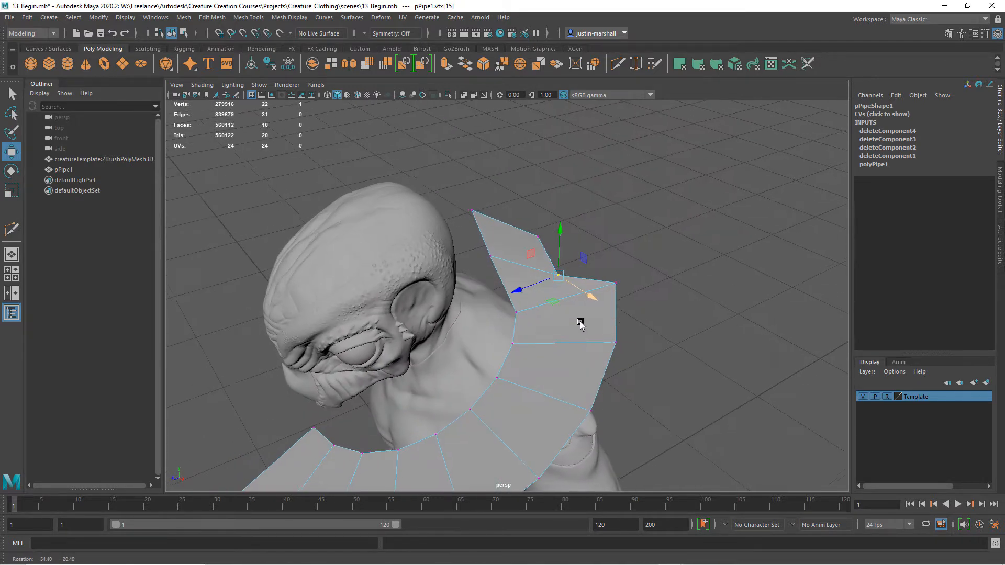
Rotate and move an edge near the strip's back end to angle it around the neck and shoulder.
right_drag(567, 285, 565, 246)
click(559, 305)
alt+drag(558, 305, 553, 280)
key(e)
alt+drag(553, 192, 574, 269)
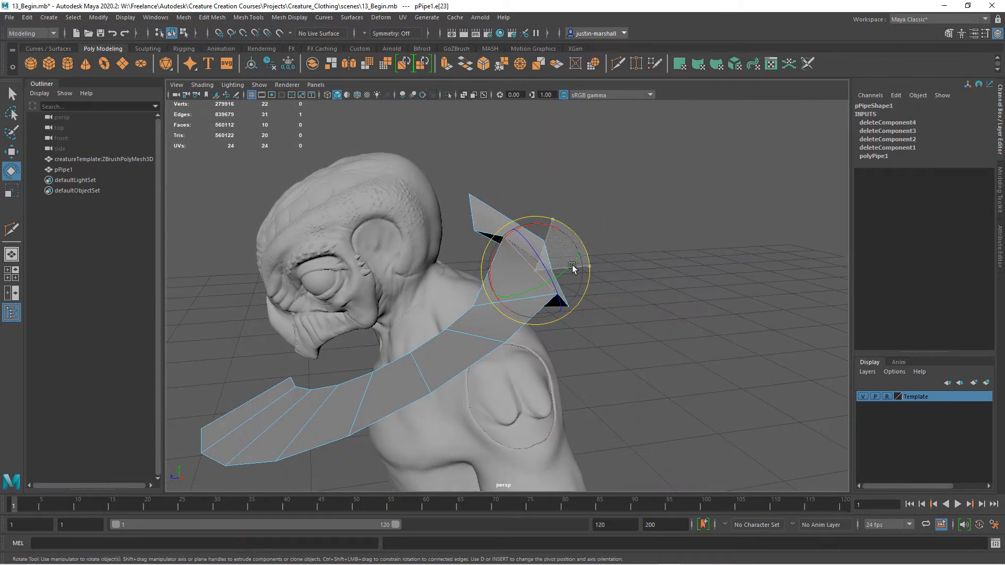
key(w)
drag(492, 270, 513, 281)
right_drag(516, 278, 484, 277)
Reposition individual vertices along the back part of the strip to smooth its curve behind the neck.
click(531, 259)
alt+drag(530, 256, 436, 273)
click(439, 266)
drag(439, 265, 425, 277)
click(430, 363)
drag(430, 359, 558, 334)
click(511, 339)
click(645, 324)
drag(648, 324, 597, 349)
mouse_move(565, 332)
alt+mouse_down()
mouse_move(597, 293)
mouse_move(539, 295)
mouse_move(526, 308)
mouse_move(560, 318)
alt+mouse_up()
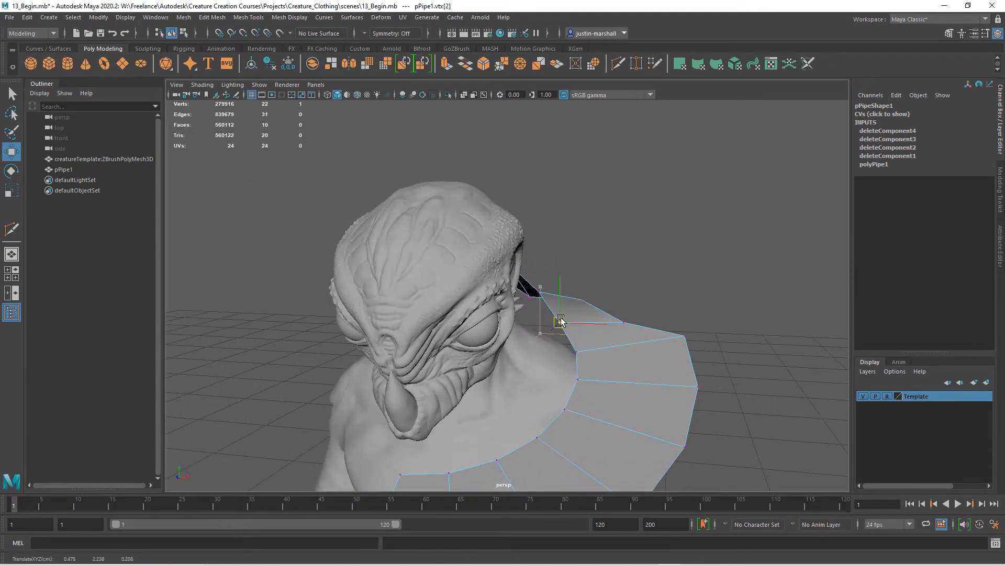
Select the ten vertices of the strip's front section and lower them in front of the chest.
alt+right_drag(643, 366, 549, 284)
alt+drag(549, 285, 477, 316)
drag(465, 268, 477, 337)
key(e)
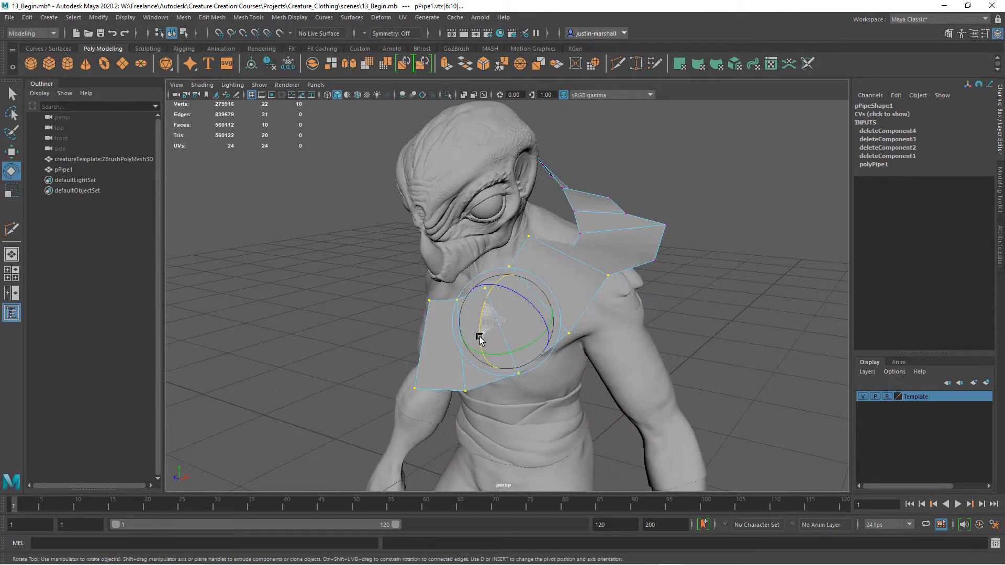
key(w)
drag(497, 287, 509, 341)
alt+drag(580, 340, 467, 348)
drag(304, 364, 413, 311)
alt+right_drag(413, 311, 487, 354)
alt+middle_drag(487, 354, 455, 332)
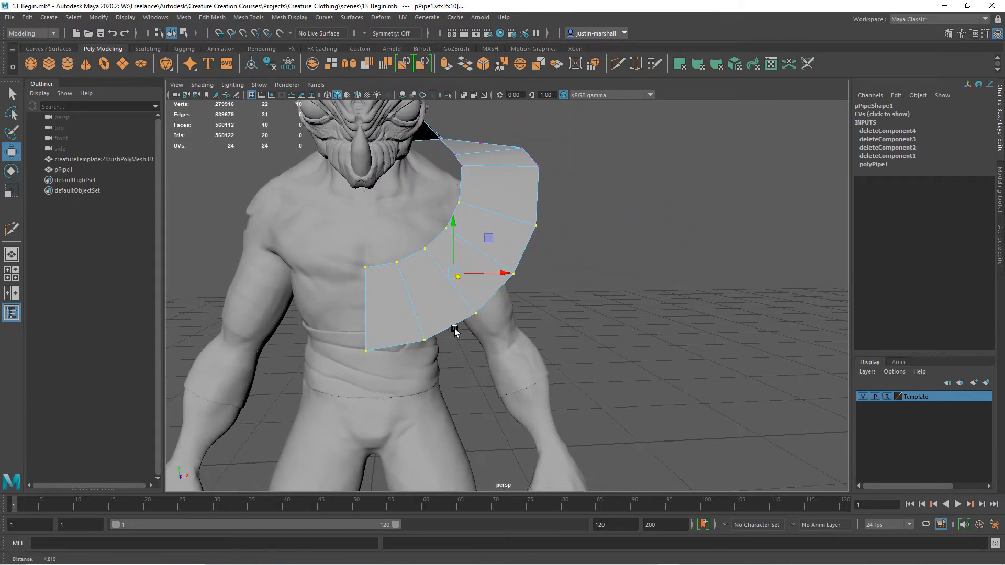
Delete the end face of the strip at the center of the chest.
right_drag(383, 266, 384, 300)
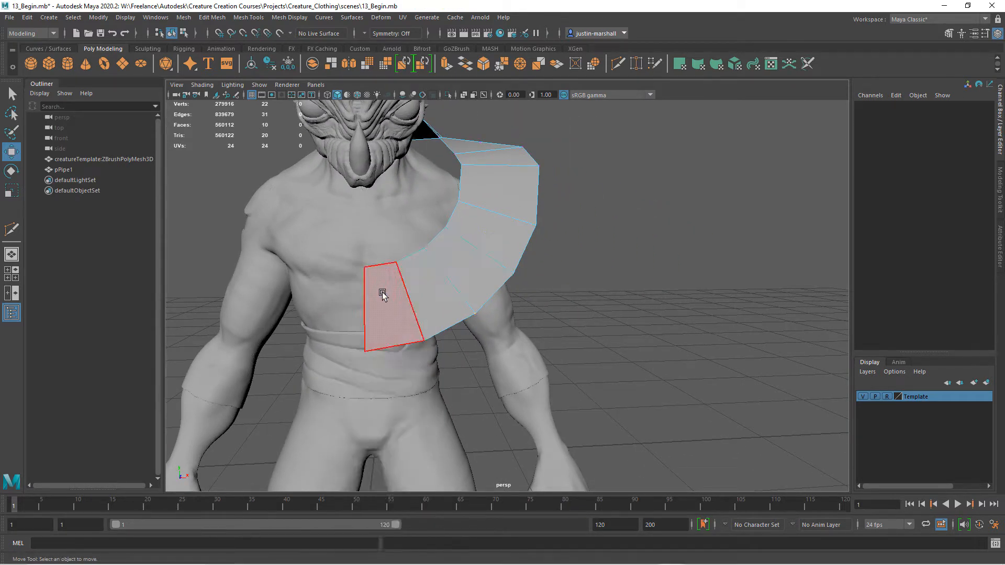
click(383, 295)
key(Delete)
Move the inner and outer vertices of the strip's front end toward the center of the chest.
right_drag(438, 269, 392, 264)
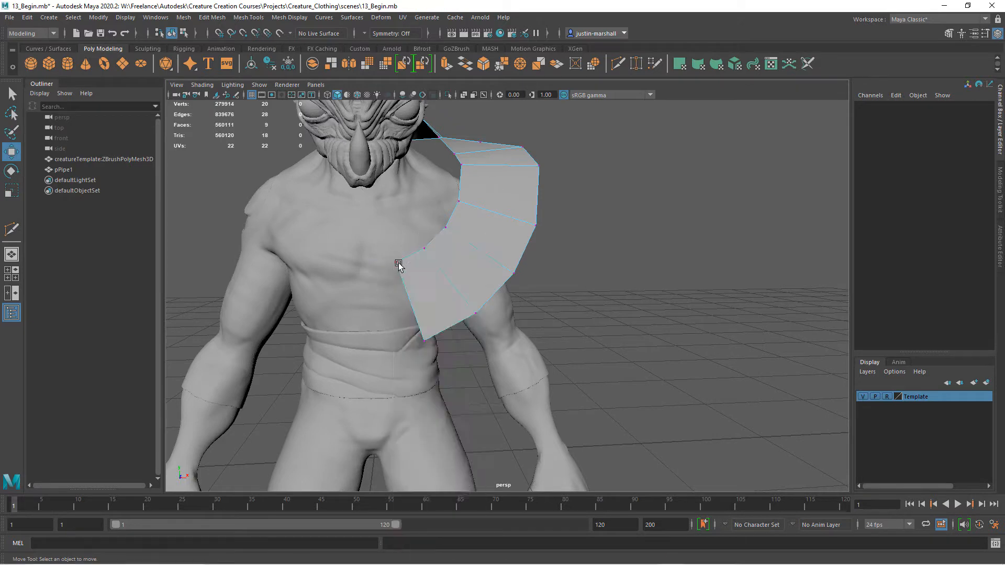
drag(384, 276, 418, 263)
click(424, 339)
drag(473, 337, 449, 343)
click(387, 263)
alt+drag(445, 267, 386, 312)
click(348, 329)
alt+drag(345, 341, 452, 276)
alt+middle_drag(452, 275, 462, 338)
Pull the strip's outer vertices over the left shoulder in toward the body.
alt+drag(450, 282, 467, 316)
drag(463, 272, 433, 228)
drag(447, 233, 448, 226)
drag(560, 207, 499, 260)
drag(524, 209, 524, 236)
drag(565, 262, 533, 266)
Move the vertices along the front of the left shoulder closer to the chest.
drag(469, 230, 425, 275)
drag(495, 255, 480, 289)
drag(528, 265, 518, 266)
alt+drag(518, 288, 460, 253)
click(500, 295)
drag(501, 295, 433, 293)
click(438, 290)
drag(434, 293, 428, 293)
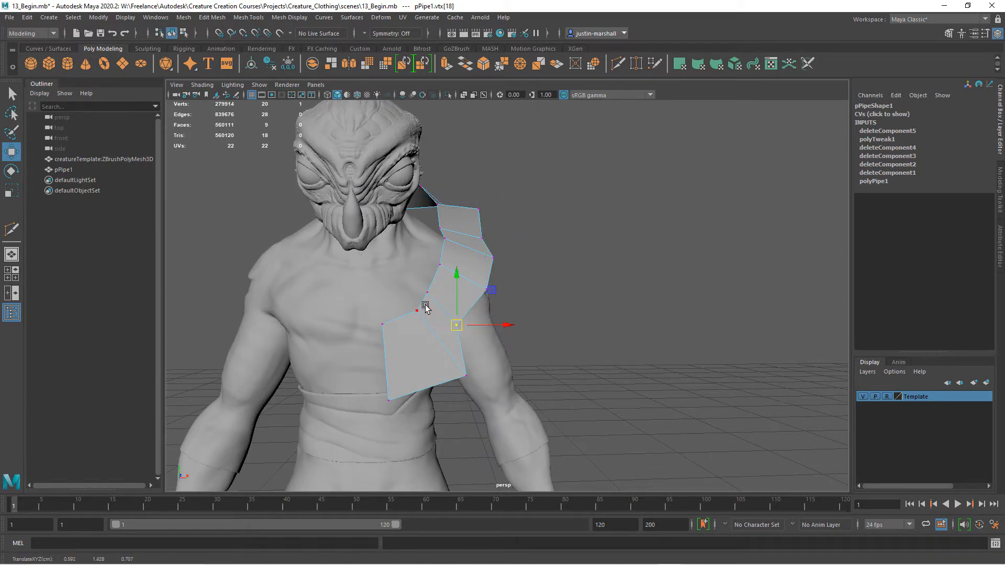
click(425, 308)
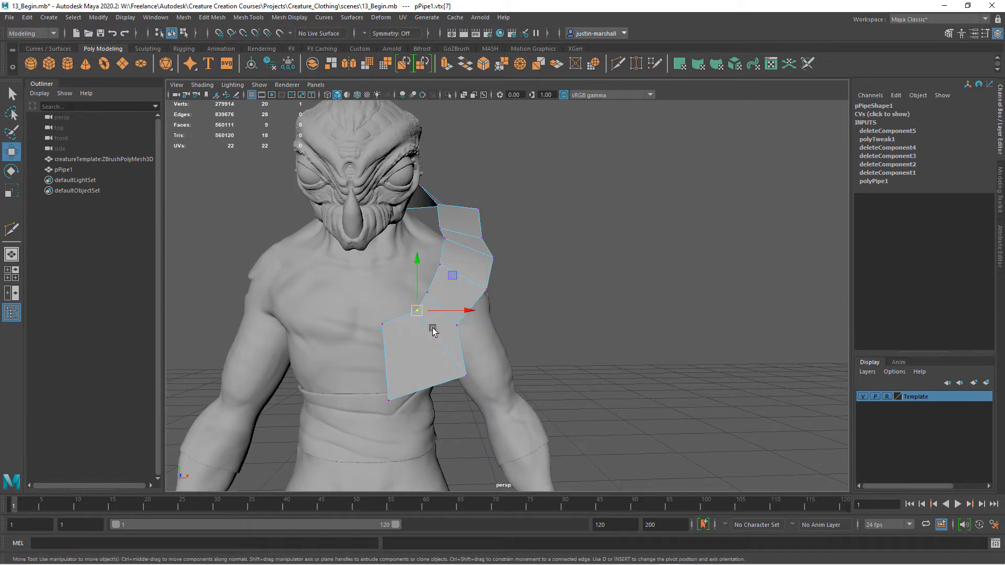
Narrow the strip's front end by moving its lower outer vertices in toward the inner edge.
drag(440, 395, 440, 395)
drag(464, 374, 448, 368)
click(390, 400)
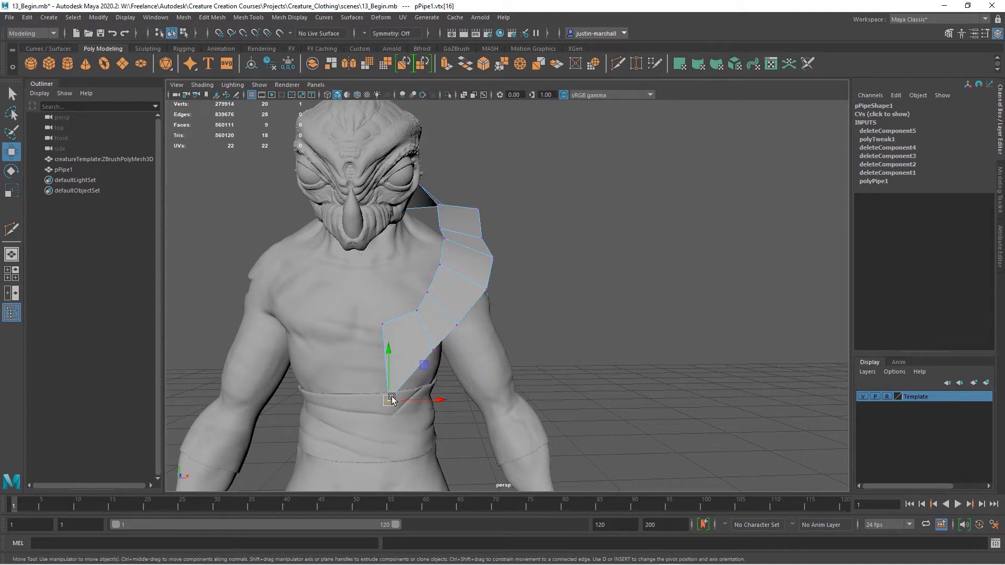
click(434, 349)
drag(433, 350, 434, 367)
drag(425, 301, 408, 312)
drag(441, 281, 430, 300)
key(ctrl+z)
key(ctrl+z)
Adjust the strip's inner vertices beside the neck and bring the outer back vertices closer to the upper back.
alt+middle_drag(451, 278, 467, 355)
alt+right_drag(467, 356, 490, 352)
drag(425, 314, 444, 272)
drag(433, 294, 428, 304)
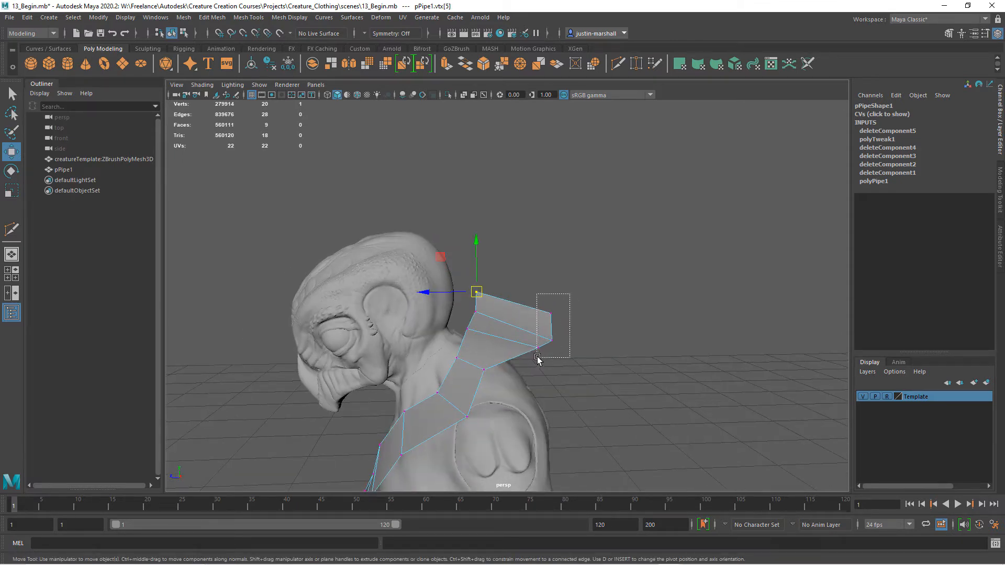
drag(546, 312, 542, 338)
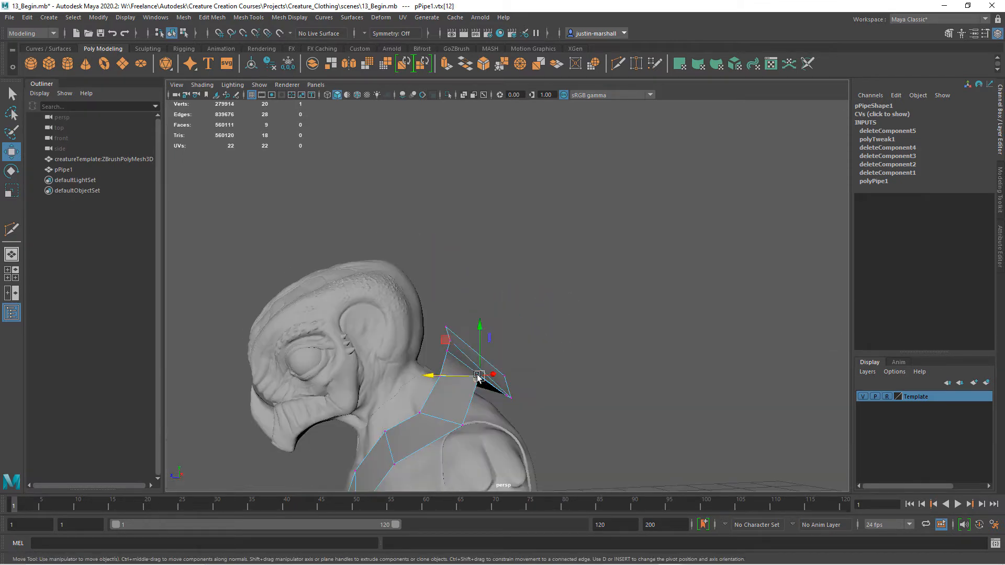
drag(478, 376, 401, 419)
drag(473, 407, 706, 435)
Move the strip's outer vertex at the top of the left shoulder into place over the shoulder.
click(413, 372)
alt+drag(518, 390, 467, 396)
alt+middle_drag(489, 390, 570, 363)
mouse_move(569, 363)
alt+mouse_down()
mouse_move(596, 389)
mouse_move(574, 357)
alt+mouse_up()
click(556, 380)
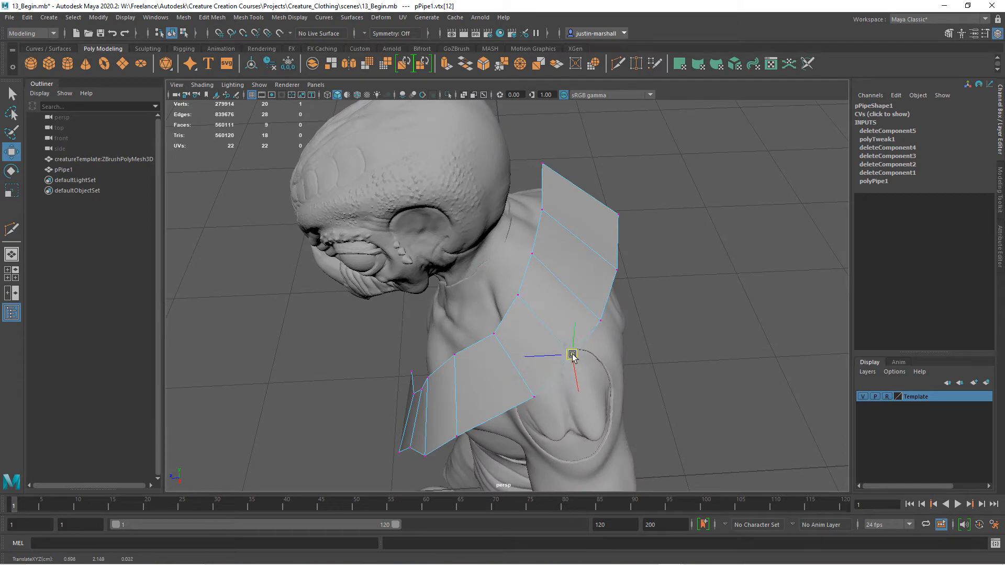
Reposition the outer vertices behind the left shoulder to even out the strip's outer edge.
click(604, 319)
drag(641, 256, 611, 275)
drag(618, 263, 616, 255)
alt+drag(622, 316, 550, 361)
click(560, 358)
drag(668, 369, 635, 394)
Adjust the inner and outer vertices at the front of the left shoulder to smooth the strip's outline.
alt+right_drag(638, 417, 515, 432)
alt+middle_drag(515, 432, 522, 399)
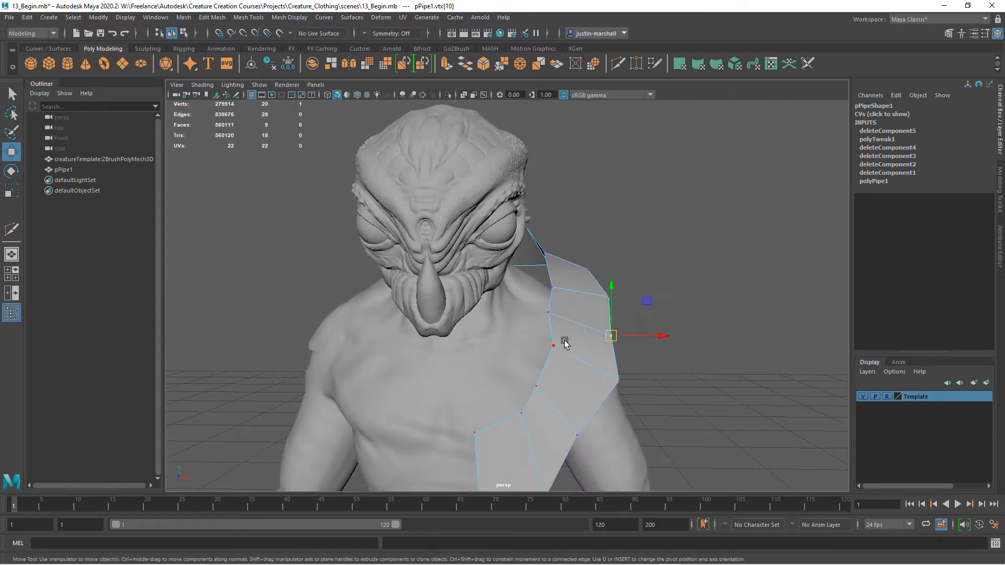
drag(553, 347, 541, 348)
drag(618, 380, 612, 380)
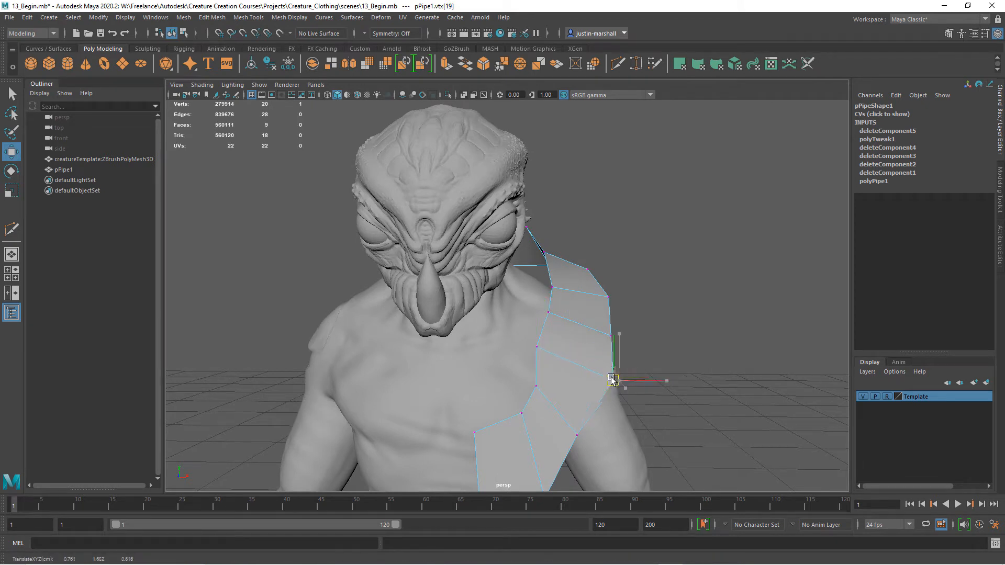
mouse_move(538, 382)
mouse_down()
mouse_move(529, 377)
mouse_move(546, 351)
mouse_move(536, 380)
mouse_up()
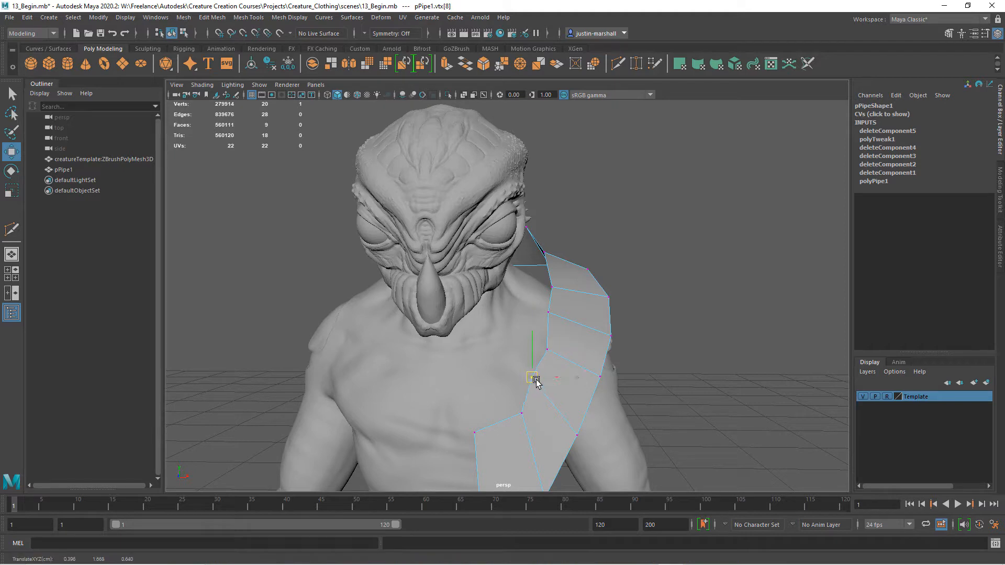
Nudge the strip's outer chest vertex and reposition the inner end vertex behind the creature's head.
mouse_move(577, 435)
mouse_down()
mouse_move(568, 439)
mouse_move(583, 436)
mouse_up()
alt+right_drag(633, 404, 601, 394)
alt+drag(602, 394, 486, 380)
alt+right_drag(550, 387, 594, 361)
drag(593, 360, 545, 398)
drag(562, 345, 619, 300)
click(694, 357)
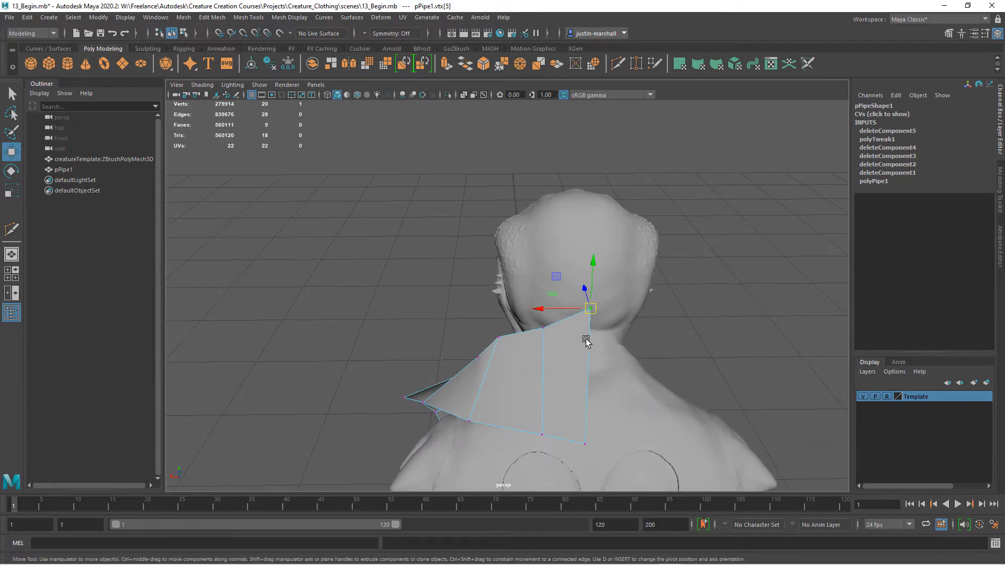
mouse_move(586, 341)
alt+mouse_down()
mouse_move(718, 343)
mouse_move(552, 354)
mouse_move(565, 319)
mouse_move(623, 291)
mouse_move(713, 352)
mouse_move(592, 361)
mouse_move(602, 330)
mouse_move(518, 332)
mouse_move(603, 348)
alt+mouse_up()
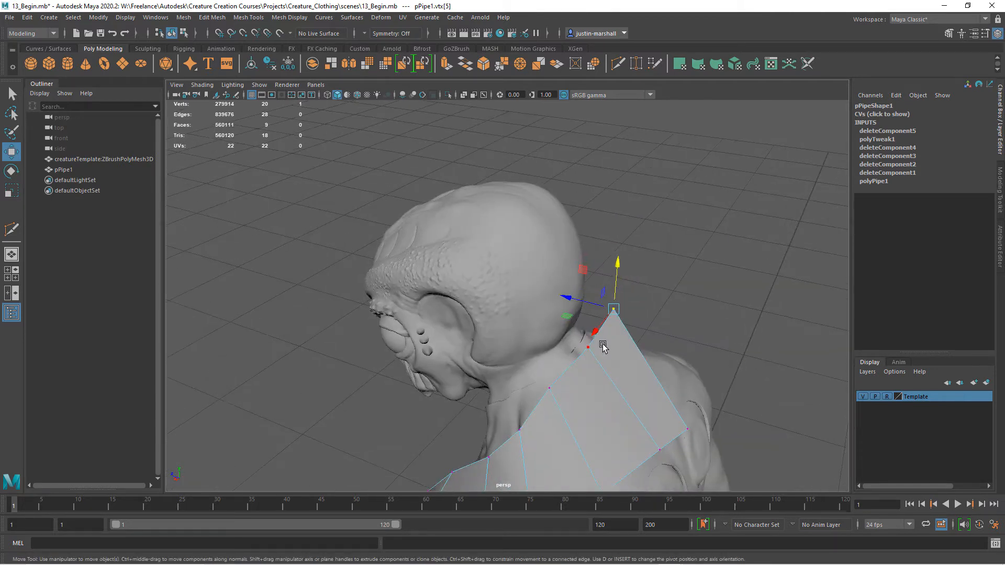
Move the strip's inner vertex beside the neck and its outer vertices over the top of the left shoulder.
alt+drag(581, 404, 532, 426)
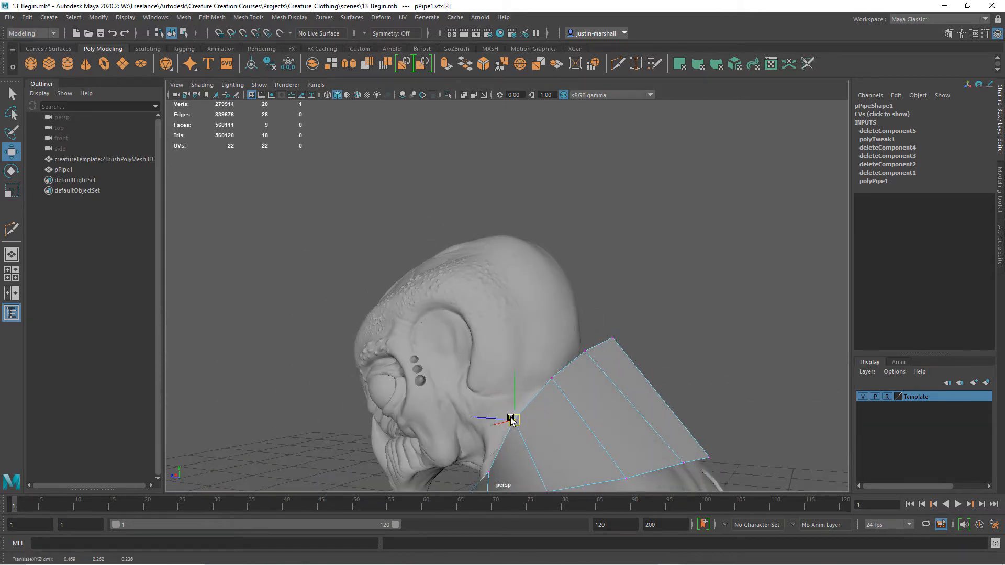
alt+drag(620, 449, 538, 408)
click(548, 406)
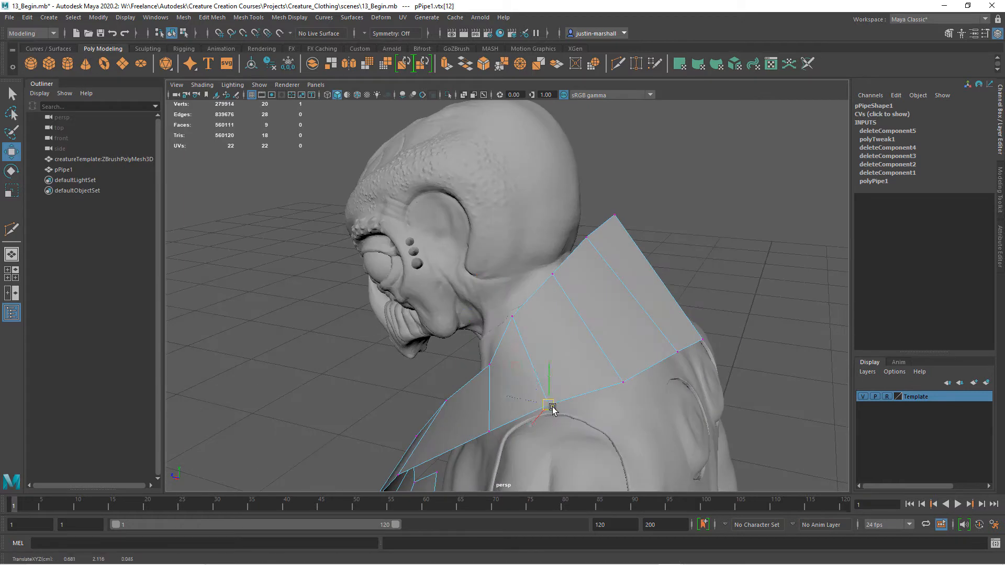
alt+drag(582, 439, 527, 353)
drag(564, 395, 559, 402)
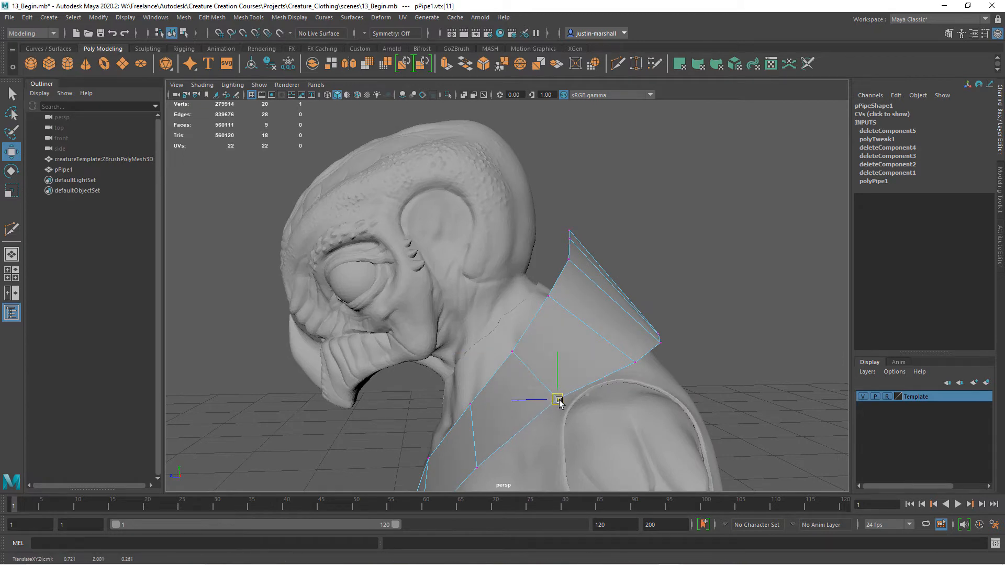
click(635, 362)
alt+drag(621, 359, 514, 325)
Adjust the outer vertex at the front of the left shoulder and shift the strip's inner vertices toward the chest.
drag(478, 361, 637, 298)
click(605, 342)
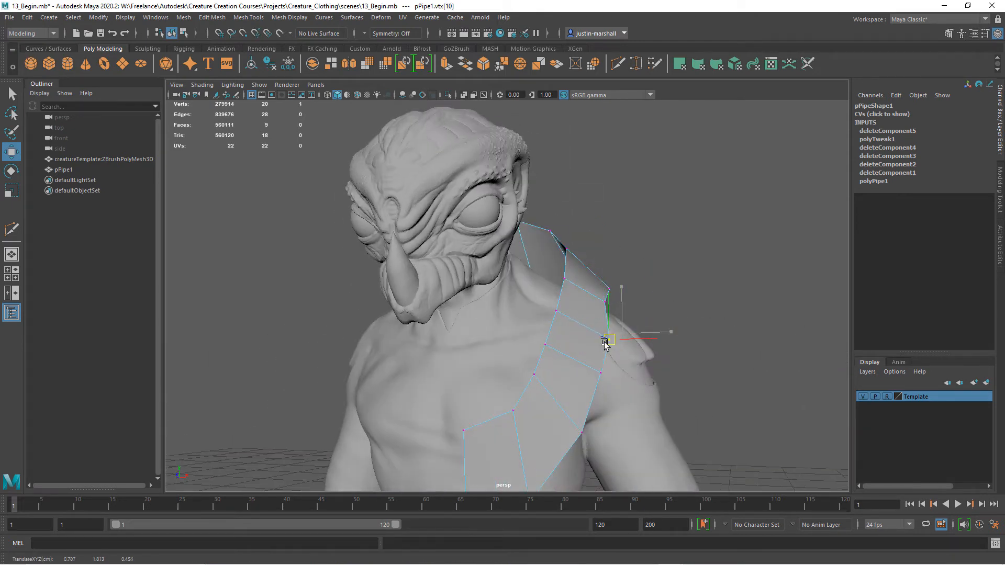
alt+drag(594, 351, 556, 352)
click(557, 294)
click(546, 325)
click(528, 389)
drag(528, 390, 560, 255)
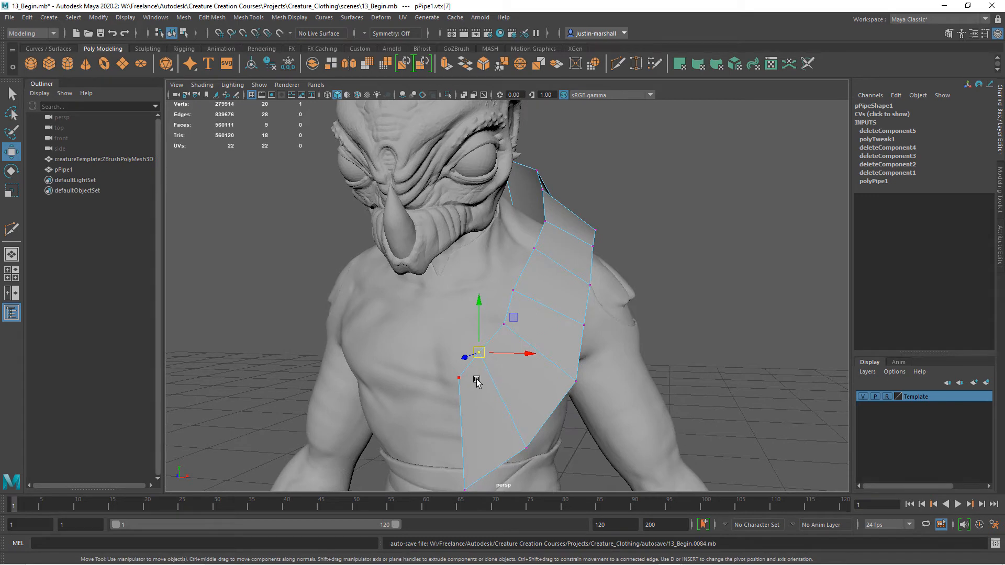
Square up the strip's lower end by moving its two end vertices to just above the waist wrap.
click(443, 404)
drag(459, 380, 456, 444)
alt+middle_drag(525, 423, 511, 349)
drag(539, 347, 494, 391)
drag(510, 373, 527, 334)
drag(472, 399, 500, 390)
click(440, 370)
drag(443, 371, 462, 388)
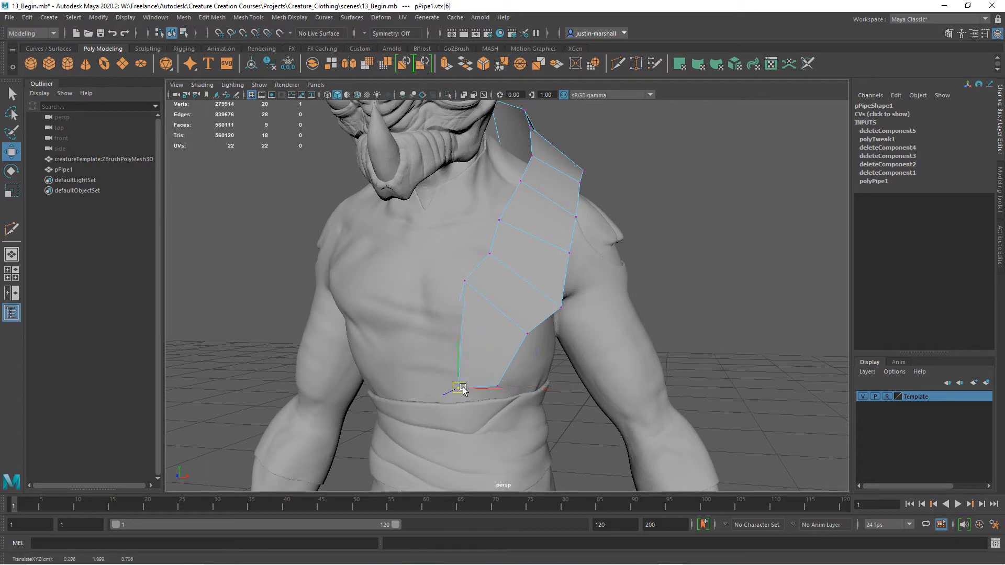
Reposition the strip's inner chest vertices lower and further in to form an even inner edge.
click(465, 280)
drag(464, 282, 461, 287)
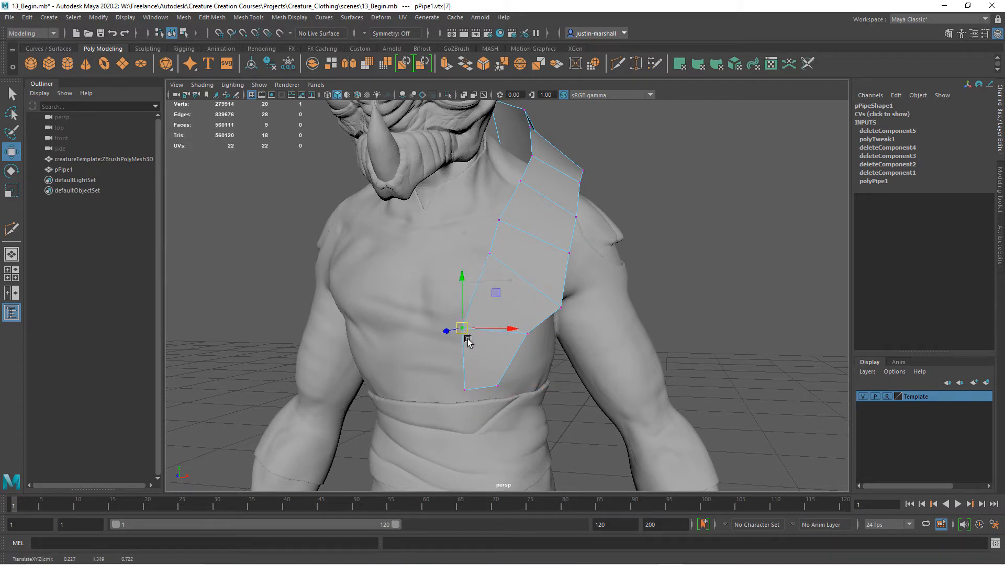
click(492, 253)
drag(492, 254, 482, 255)
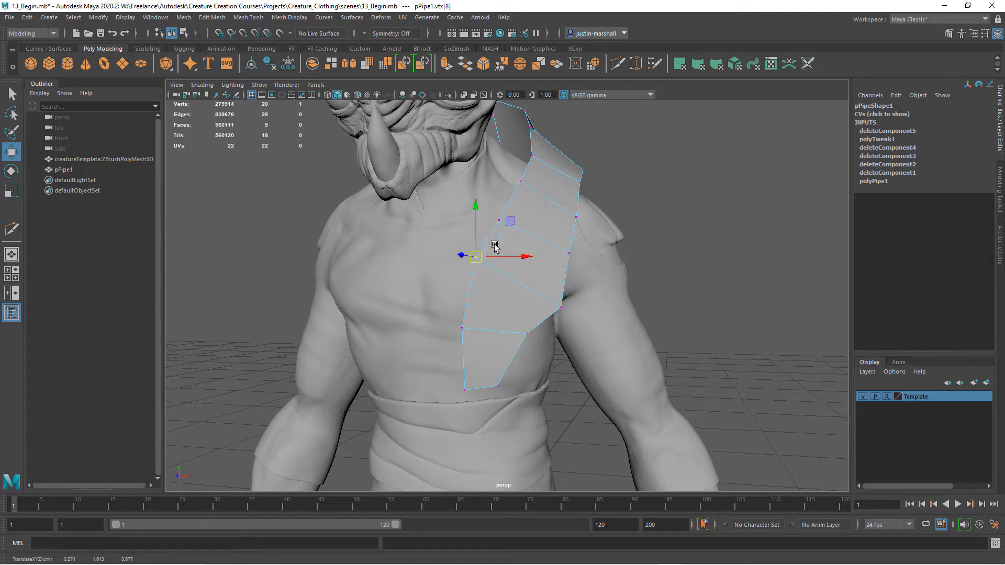
click(498, 220)
drag(498, 221, 494, 220)
click(475, 257)
drag(474, 257, 467, 269)
Pull the strip's outer chest vertices inward to narrow it to an even width across the chest.
click(560, 307)
drag(563, 307, 533, 287)
click(527, 334)
drag(527, 333, 519, 328)
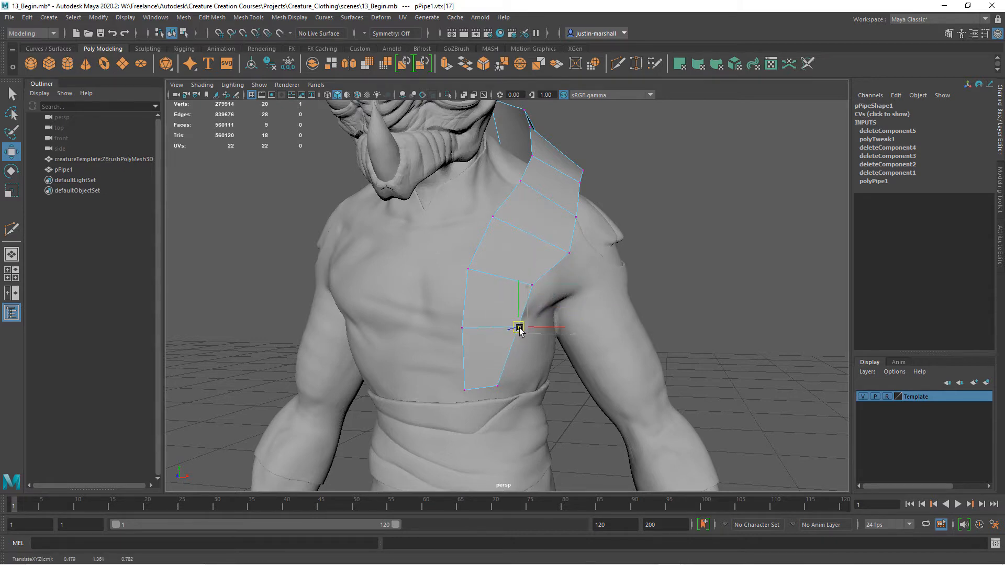
alt+drag(517, 294, 439, 386)
click(527, 281)
click(565, 249)
Adjust the depth of the strip's chest vertices so that it follows the front of the torso.
click(428, 354)
click(449, 384)
drag(495, 333, 414, 403)
drag(423, 367, 430, 367)
drag(484, 369, 435, 382)
click(455, 321)
drag(430, 321, 435, 321)
alt+drag(513, 306, 516, 298)
alt+drag(441, 288, 530, 310)
Fit the inner vertex beside the neck and the outer vertices around the top of the left shoulder.
click(524, 317)
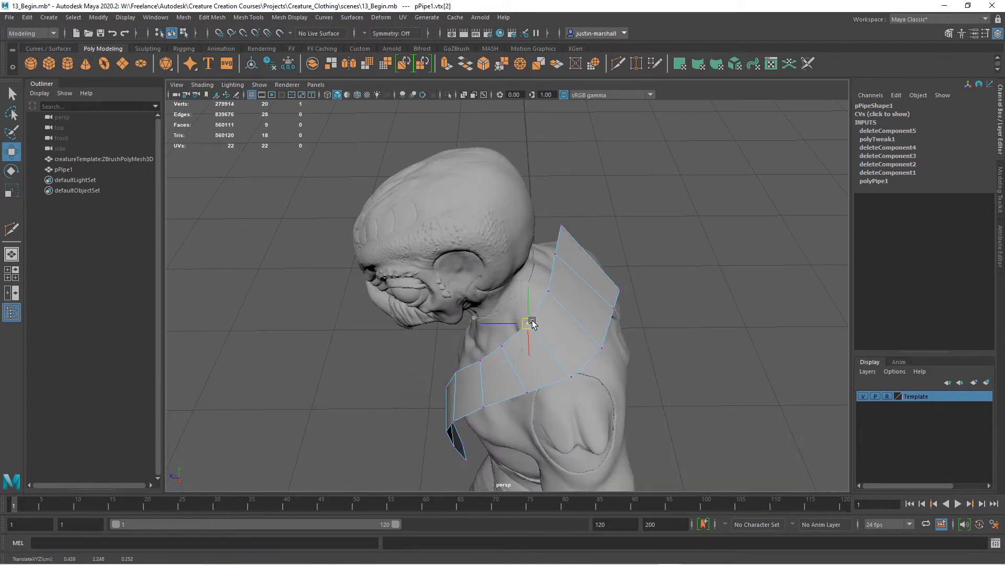
click(567, 375)
click(526, 392)
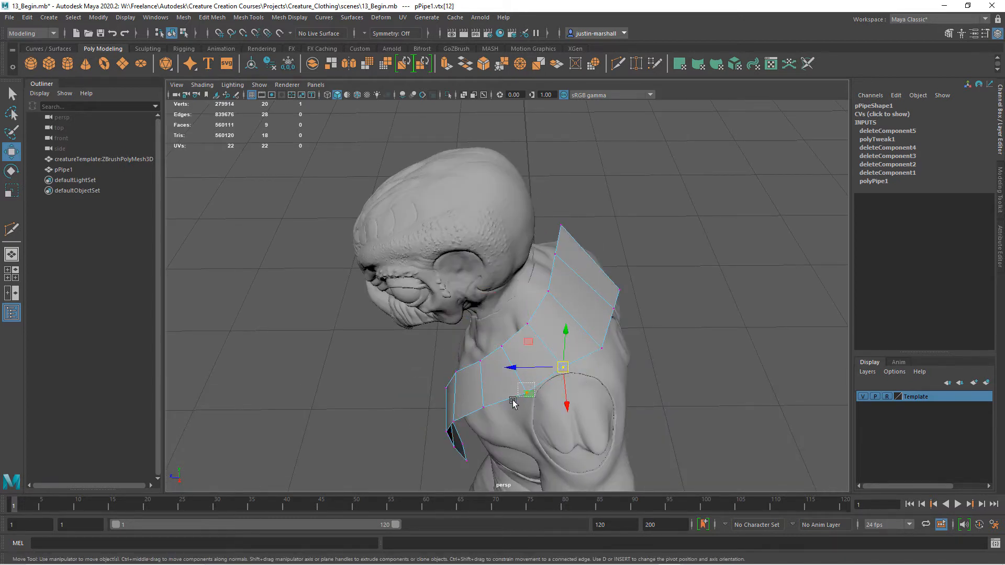
alt+drag(578, 389, 422, 425)
click(535, 368)
drag(432, 393, 442, 395)
Move the vertex row at the front of the left shoulder and raise its inner vertex.
alt+drag(473, 400, 495, 425)
alt+middle_drag(495, 425, 497, 377)
alt+drag(497, 377, 613, 367)
alt+middle_drag(619, 356, 614, 400)
alt+drag(613, 400, 584, 396)
click(517, 369)
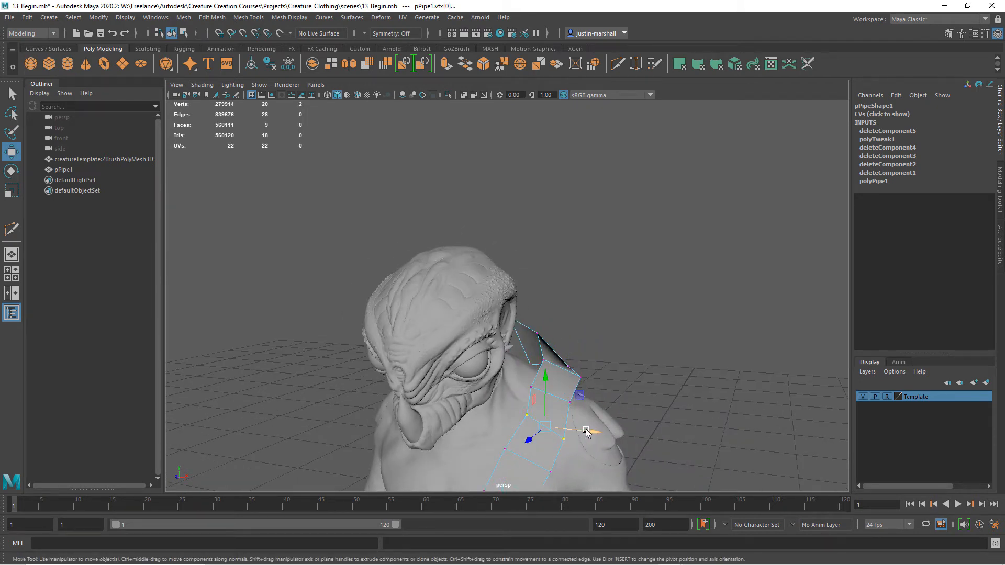
alt+drag(581, 426, 573, 417)
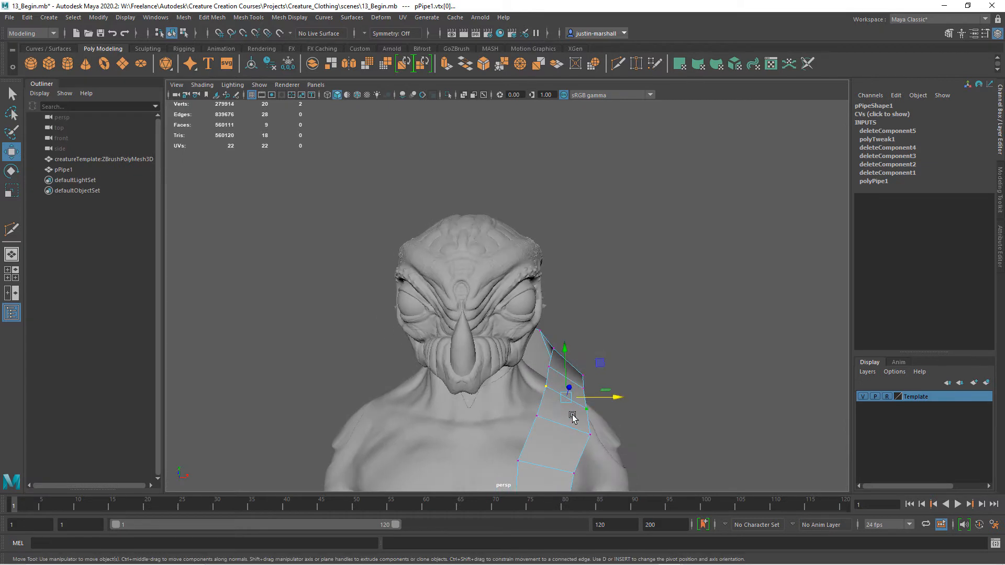
click(543, 386)
click(546, 386)
drag(547, 362, 548, 359)
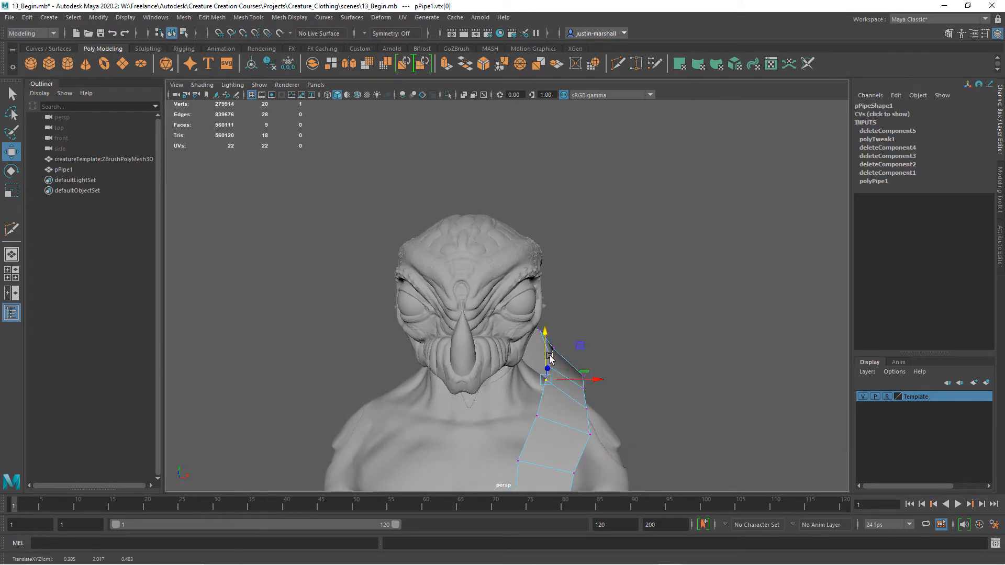
Reposition the strip's inner vertices beside and behind the neck to smooth the collar line.
alt+drag(534, 421, 616, 402)
drag(612, 400, 527, 293)
click(514, 318)
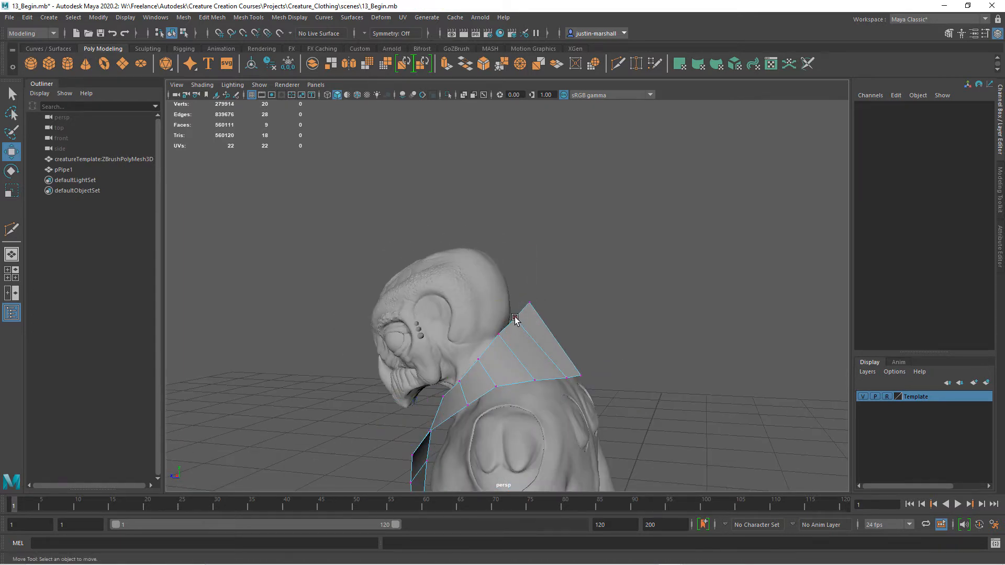
click(506, 326)
mouse_move(506, 325)
alt+mouse_down()
mouse_move(478, 367)
mouse_move(489, 325)
alt+mouse_up()
click(467, 381)
alt+drag(607, 369, 538, 357)
alt+drag(454, 390, 529, 390)
Turn on the smooth mesh preview and adjust the inner vertex beside the neck and the outer vertex behind the left shoulder.
key(3)
click(489, 369)
click(533, 354)
drag(519, 378, 519, 379)
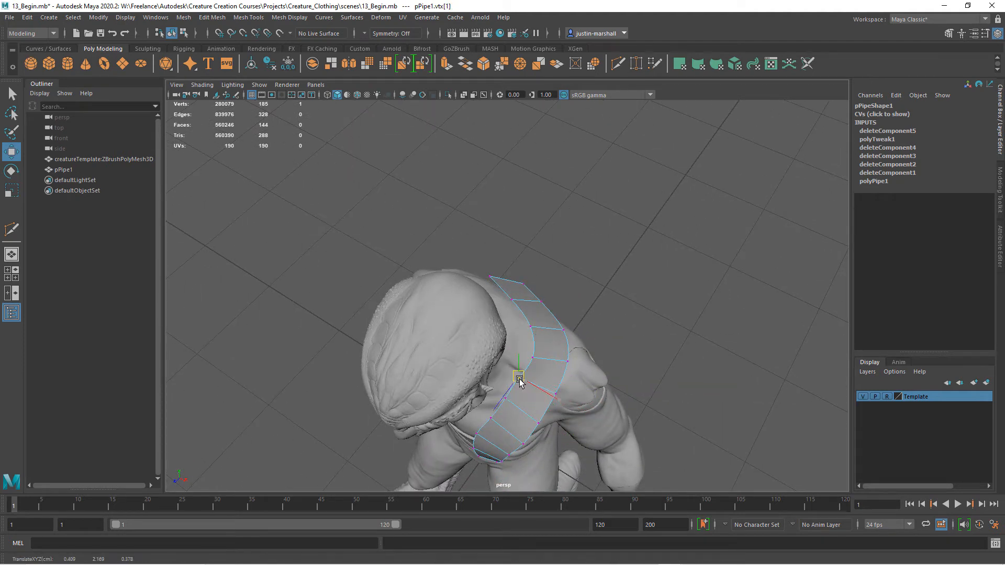
click(559, 326)
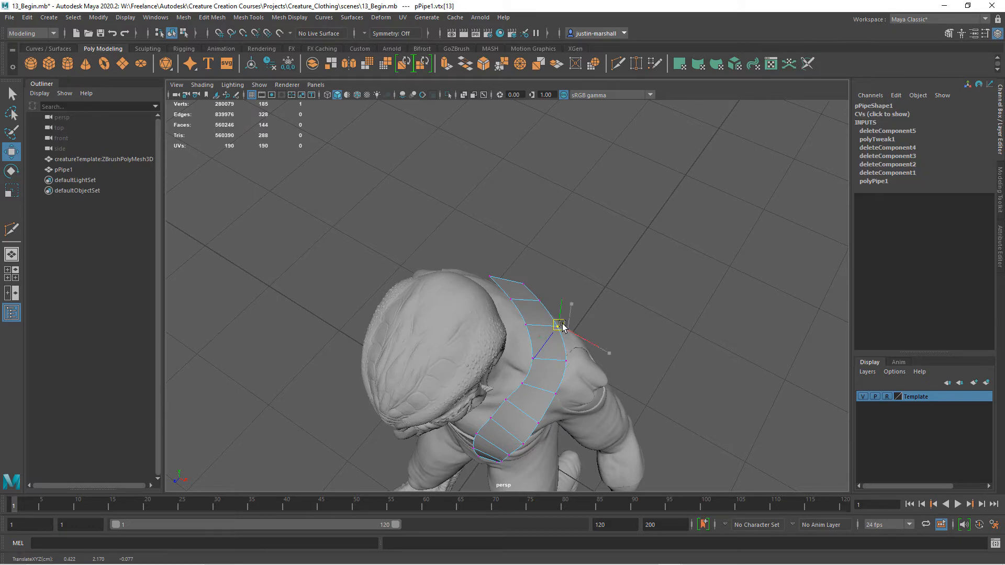
Raise the strip's inner vertices around the side and back of the neck to shape a smooth collar curve.
alt+drag(565, 395, 458, 357)
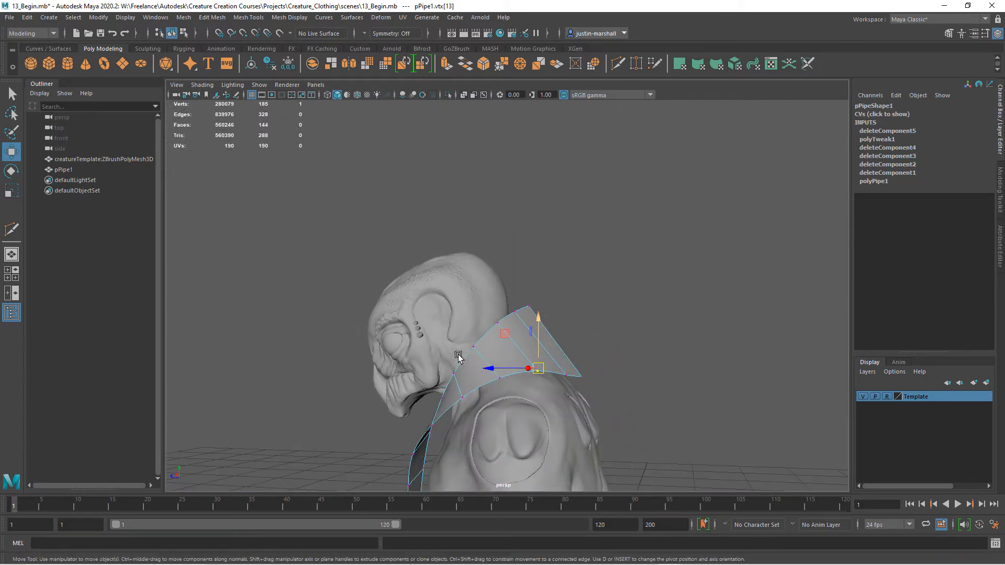
drag(524, 309, 474, 338)
click(498, 320)
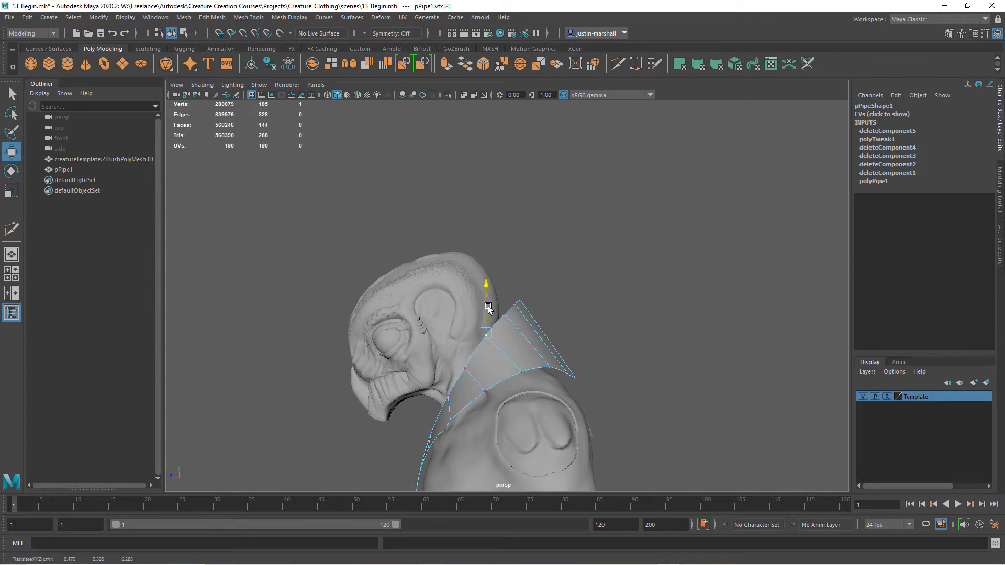
drag(462, 341, 462, 334)
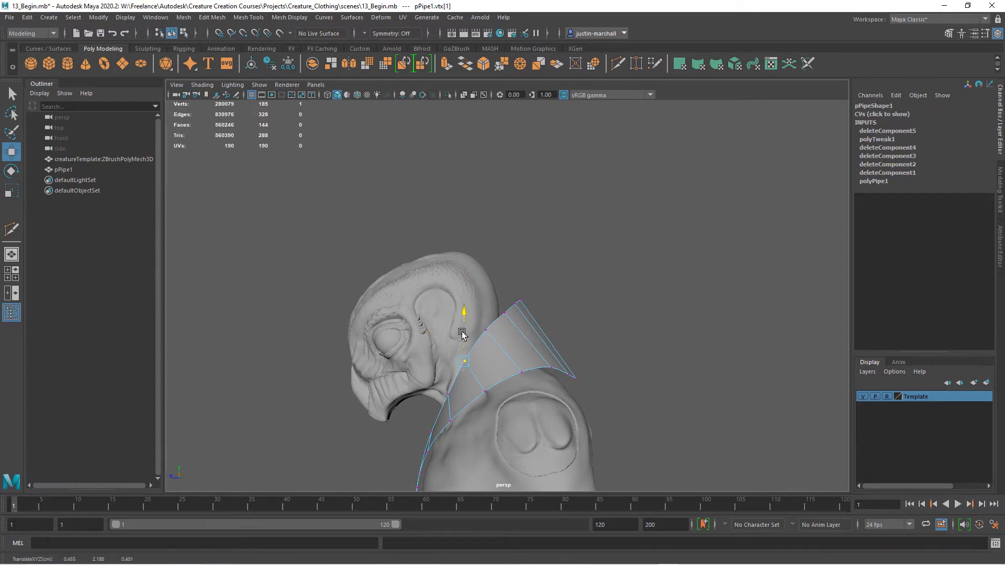
click(507, 315)
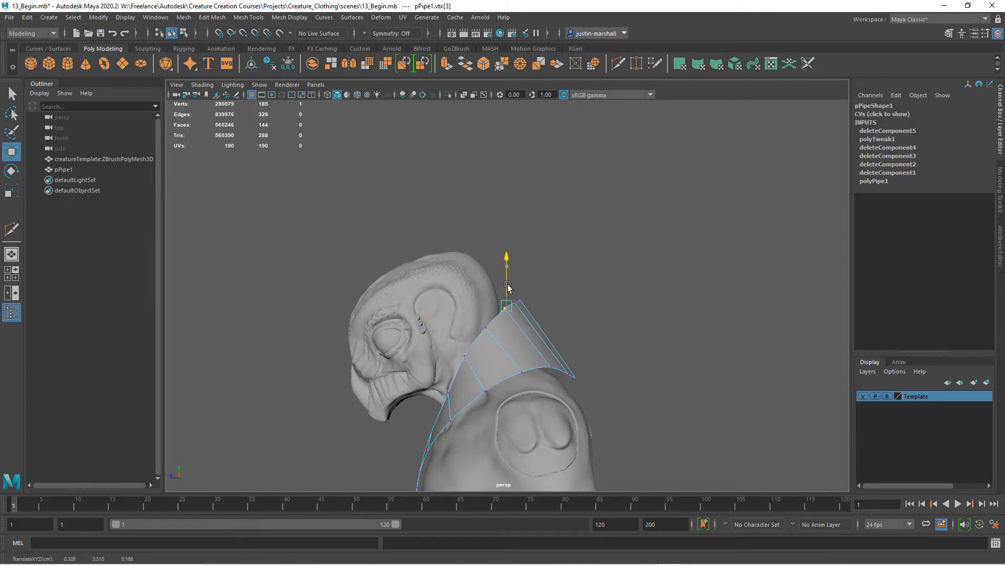
alt+drag(505, 288, 576, 340)
Adjust the strip's vertices behind the left shoulder and shift the inner upper-chest vertices toward the middle of the chest.
click(542, 343)
click(607, 374)
alt+drag(607, 384, 635, 378)
alt+middle_drag(619, 348, 608, 270)
alt+right_drag(612, 298, 656, 354)
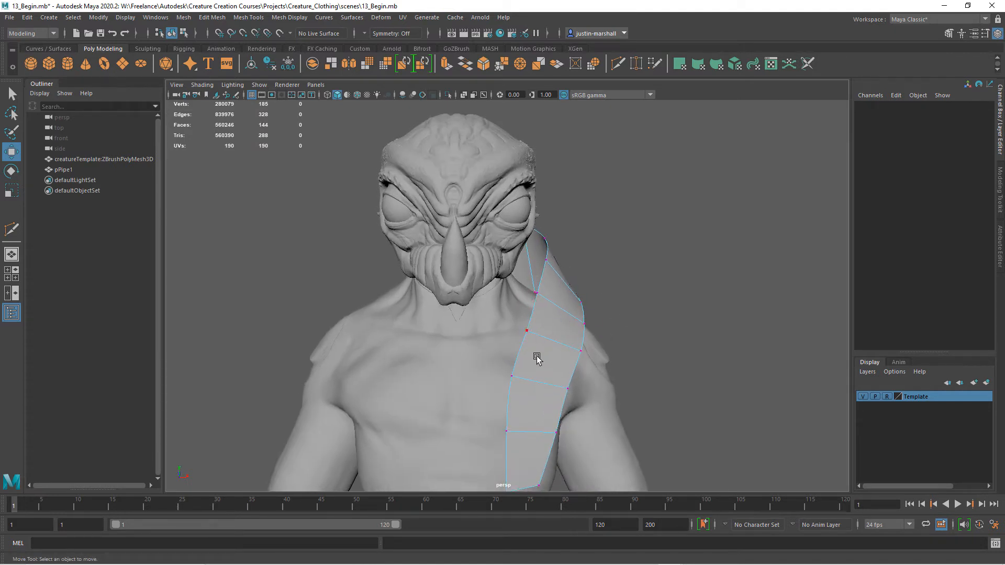
click(507, 375)
alt+drag(515, 372, 541, 411)
click(507, 339)
alt+right_drag(542, 411, 500, 406)
Lengthen the strip by moving its lower vertex rows down until the end overlaps the waist wrap.
alt+middle_drag(500, 406, 477, 350)
alt+right_drag(529, 375, 518, 373)
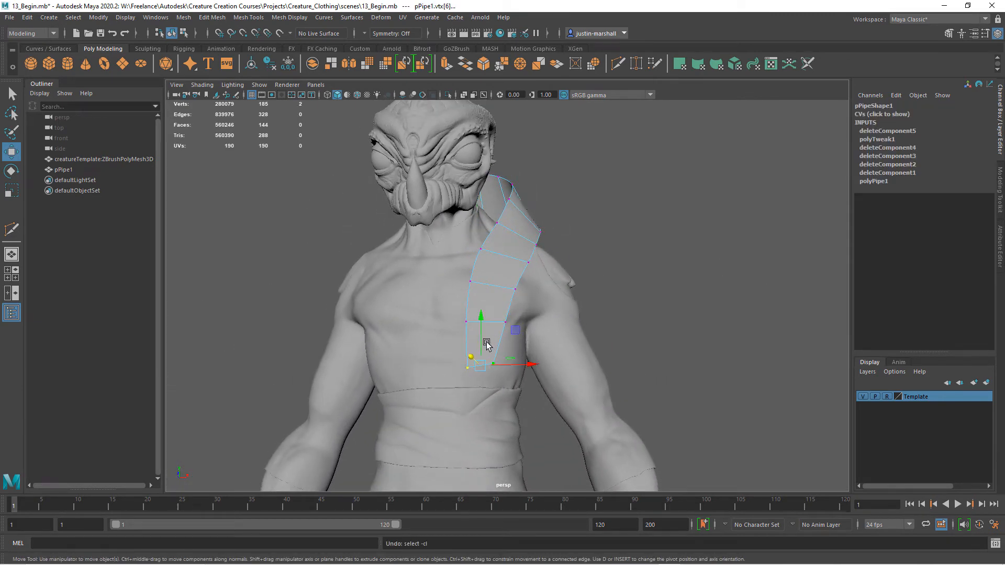
drag(481, 341, 477, 371)
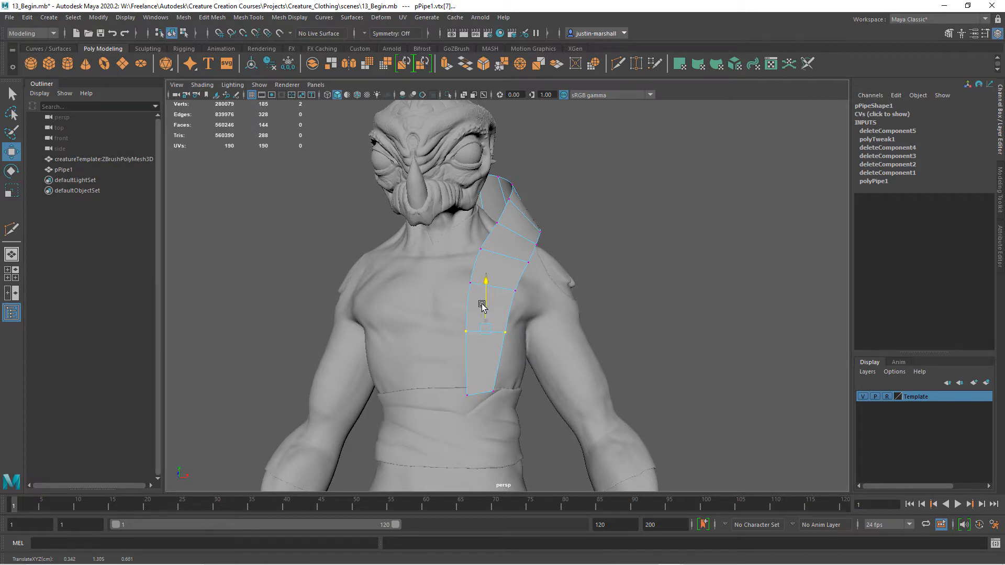
alt+drag(497, 347, 468, 360)
drag(488, 302, 422, 339)
drag(448, 308, 563, 325)
alt+right_drag(562, 325, 538, 343)
alt+drag(538, 343, 543, 343)
alt+right_drag(542, 343, 664, 361)
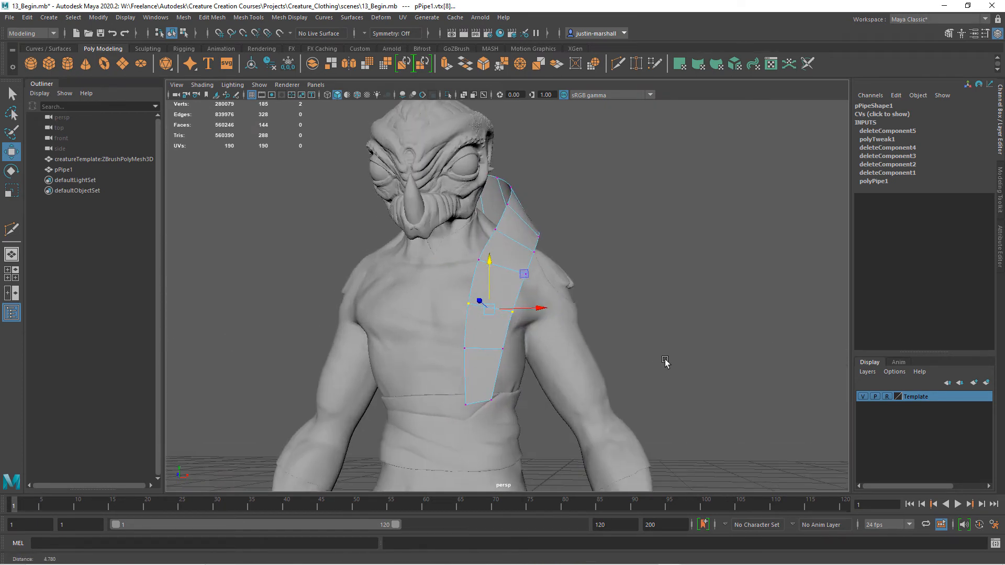
Lower the upper-chest vertex row and adjust the inner vertices in front of the left shoulder.
alt+drag(665, 361, 580, 287)
drag(493, 283, 493, 284)
alt+drag(496, 289, 552, 254)
click(506, 298)
click(485, 338)
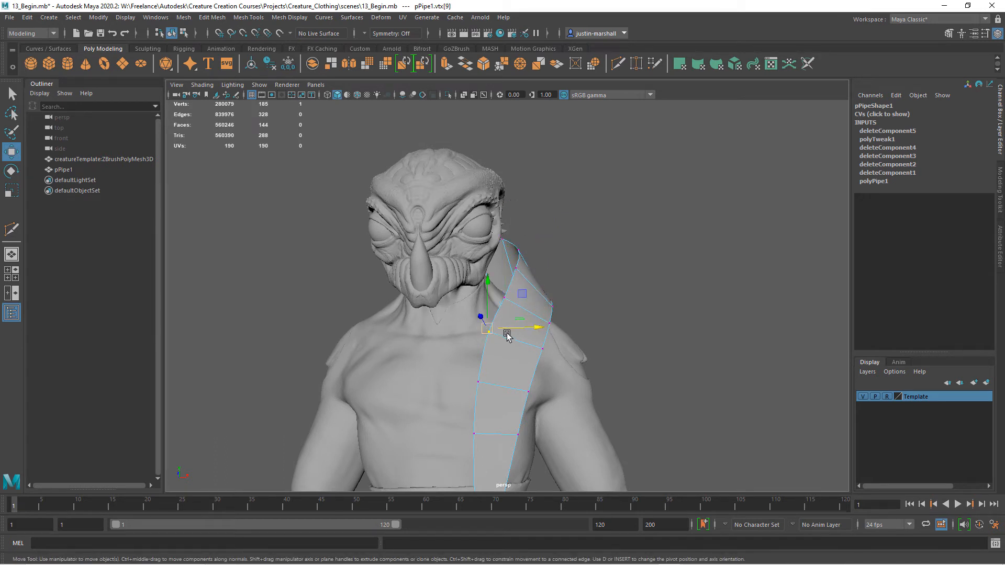
Adjust the depth of the upper-chest vertex row and reposition the inner vertex beside the neck.
click(632, 374)
alt+drag(634, 377, 415, 370)
drag(464, 323, 462, 327)
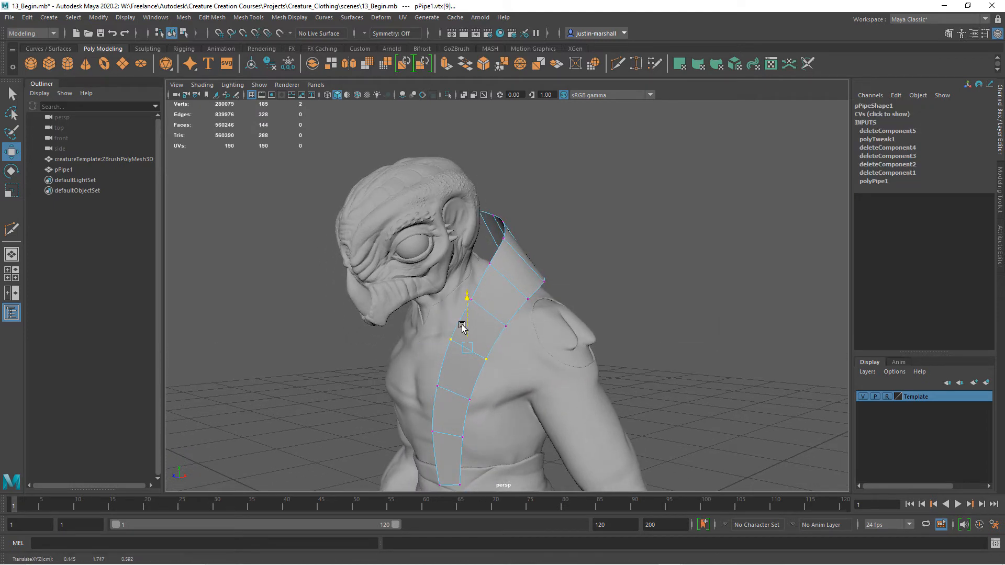
click(585, 336)
alt+drag(545, 308, 528, 311)
click(484, 265)
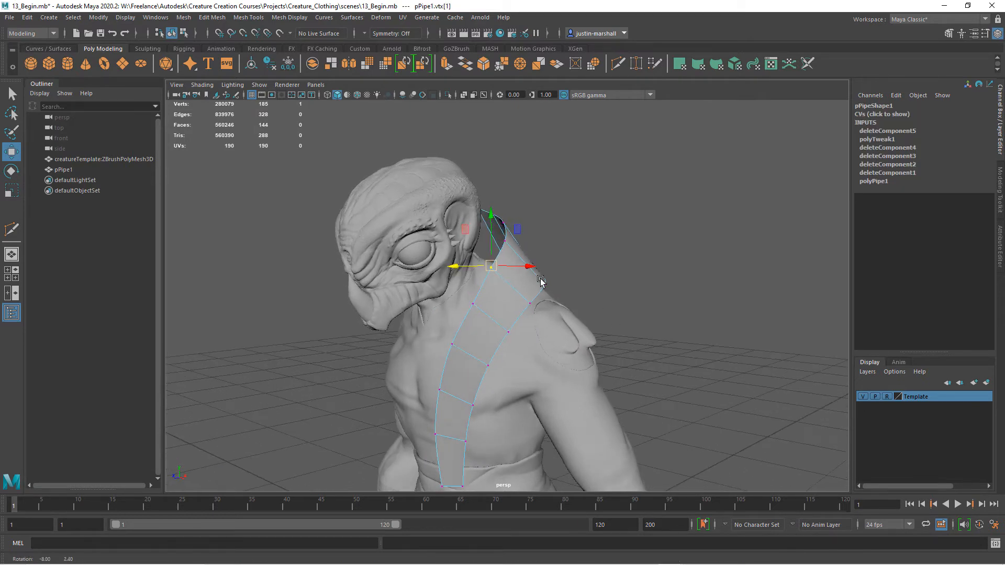
alt+drag(484, 266, 557, 264)
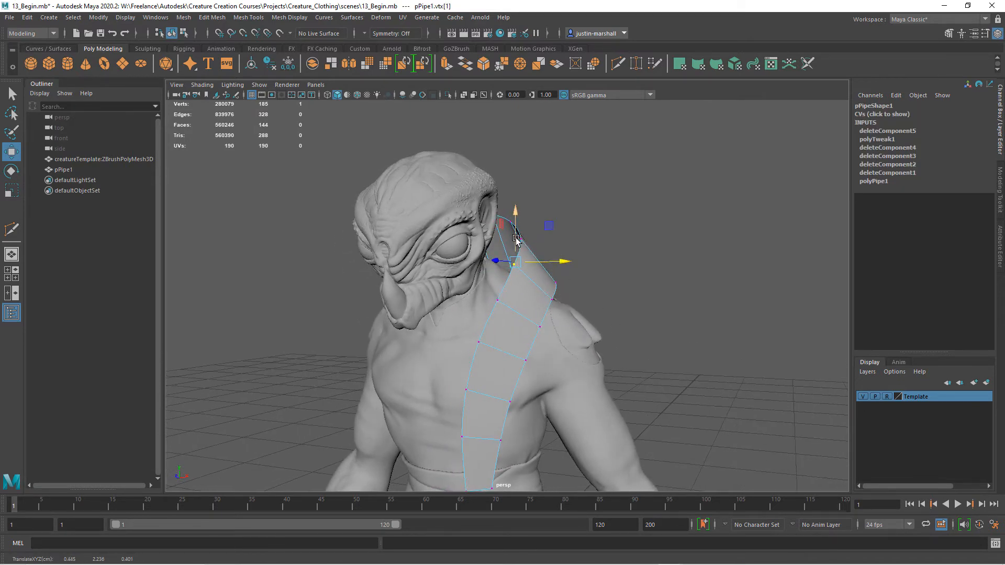
Adjust the strip's outer vertex behind the left shoulder and examine the smoothed strip from all sides.
click(702, 365)
alt+right_drag(701, 365, 587, 359)
alt+drag(588, 358, 581, 301)
alt+drag(567, 359, 544, 391)
alt+middle_drag(545, 397, 542, 323)
alt+right_drag(543, 322, 621, 375)
alt+drag(621, 375, 534, 366)
alt+right_drag(551, 362, 417, 344)
alt+drag(417, 343, 428, 363)
alt+middle_drag(428, 364, 445, 413)
alt+right_drag(453, 368, 523, 382)
alt+drag(525, 381, 491, 361)
alt+right_drag(567, 393, 529, 403)
alt+drag(529, 404, 651, 364)
alt+middle_drag(590, 383, 517, 329)
alt+right_drag(517, 328, 581, 355)
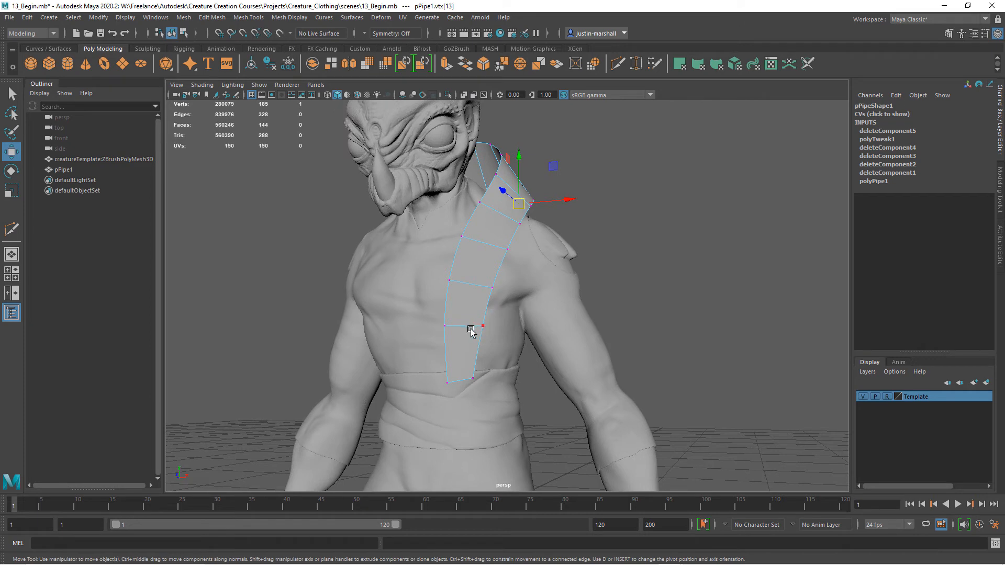
alt+drag(478, 314, 553, 302)
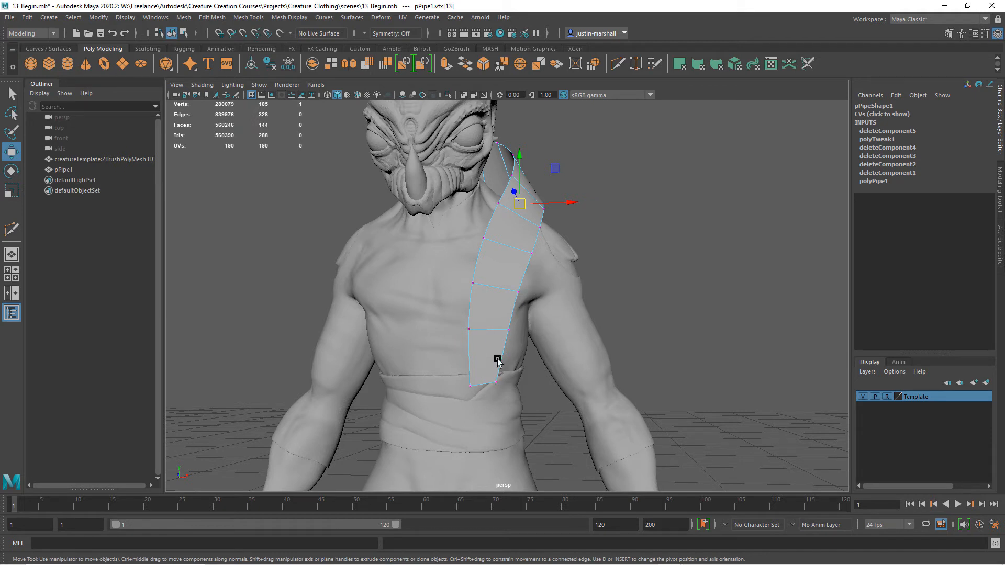
Turn off the smooth mesh preview and lower the two rows on the lower chest to even out the strip's faces.
key(1)
drag(523, 309, 442, 350)
drag(487, 302, 527, 343)
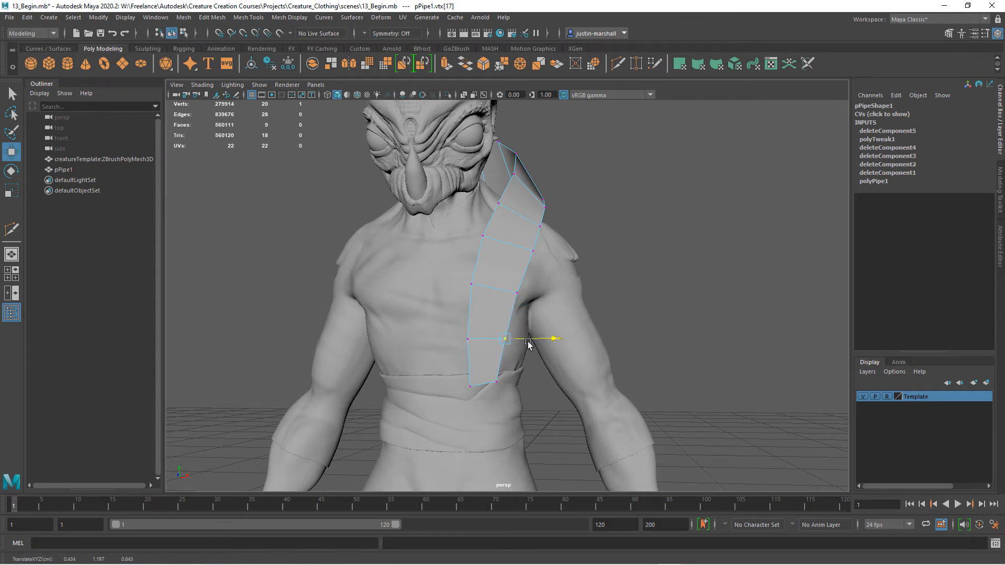
drag(524, 275, 469, 296)
click(471, 284)
alt+drag(533, 286, 516, 266)
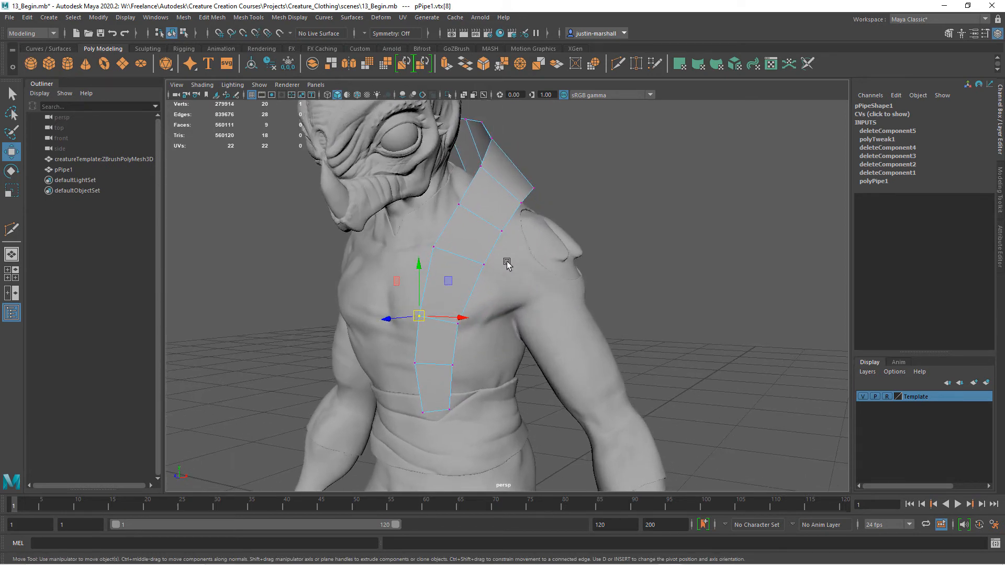
Reposition the inner and outer vertices of the strip's upper-chest row.
click(434, 245)
drag(433, 246, 437, 243)
click(482, 264)
drag(482, 267, 491, 311)
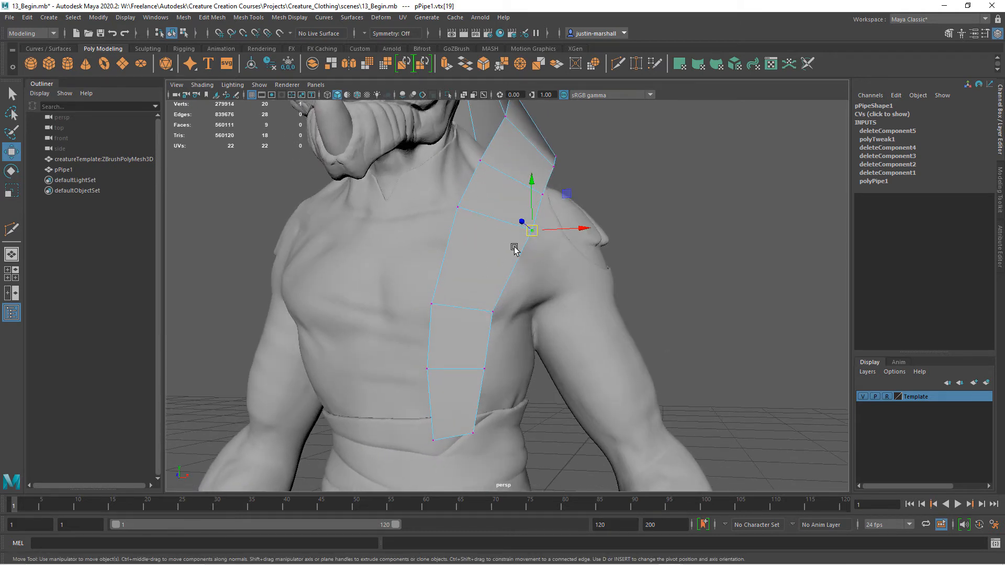
Insert an edge loop across the strip's long upper-chest face with Insert with edge flow enabled.
click(247, 18)
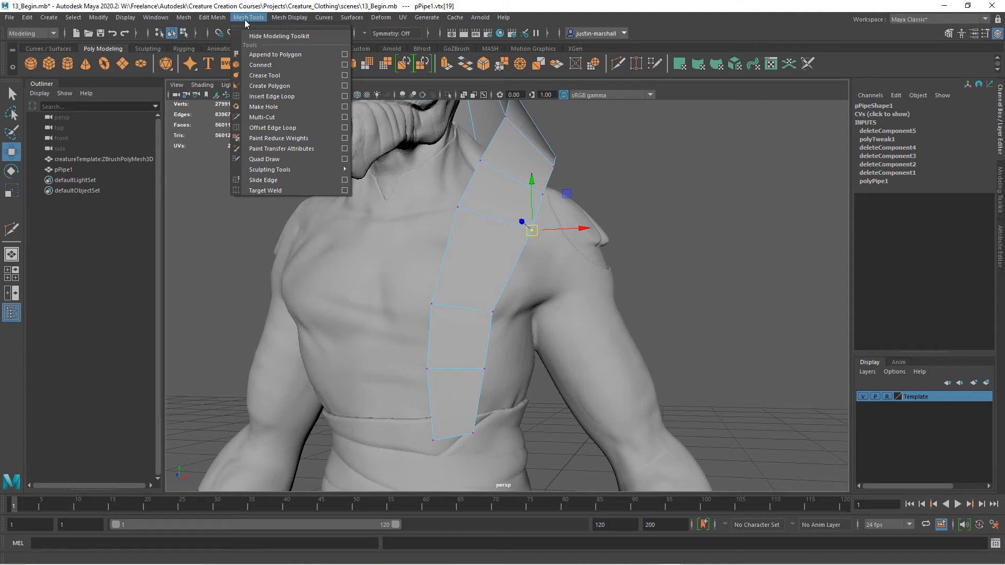
click(347, 100)
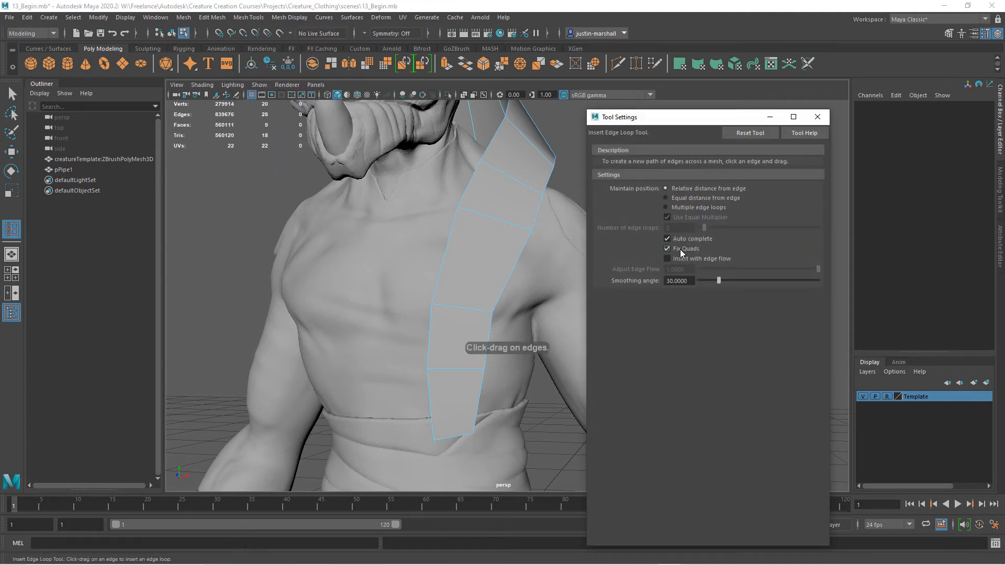
click(667, 259)
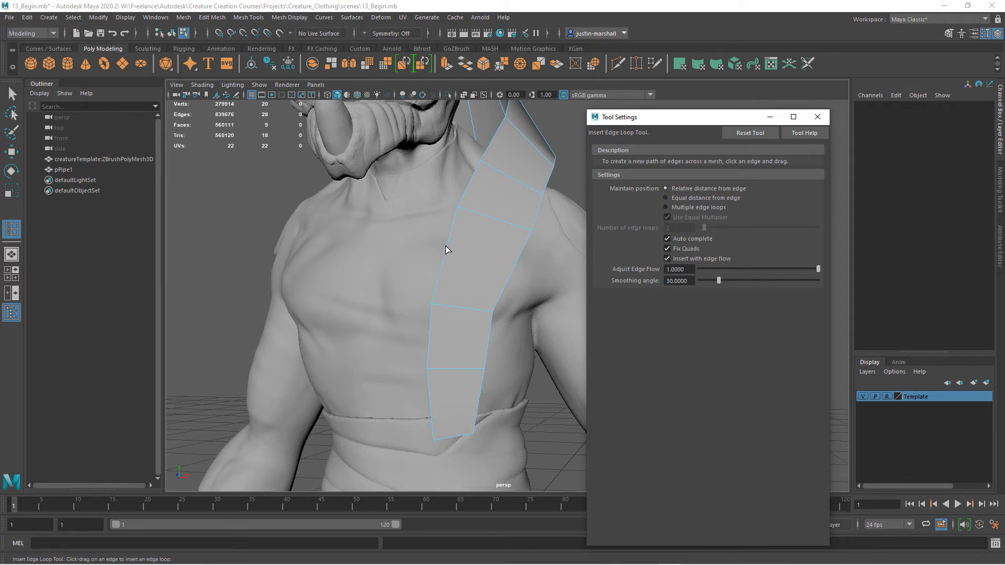
drag(447, 253, 450, 260)
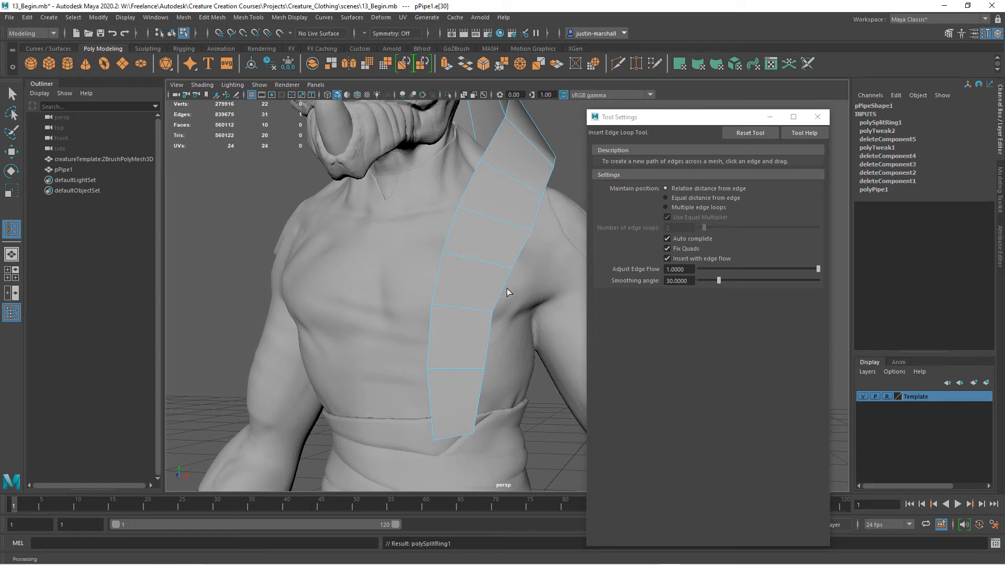
click(816, 117)
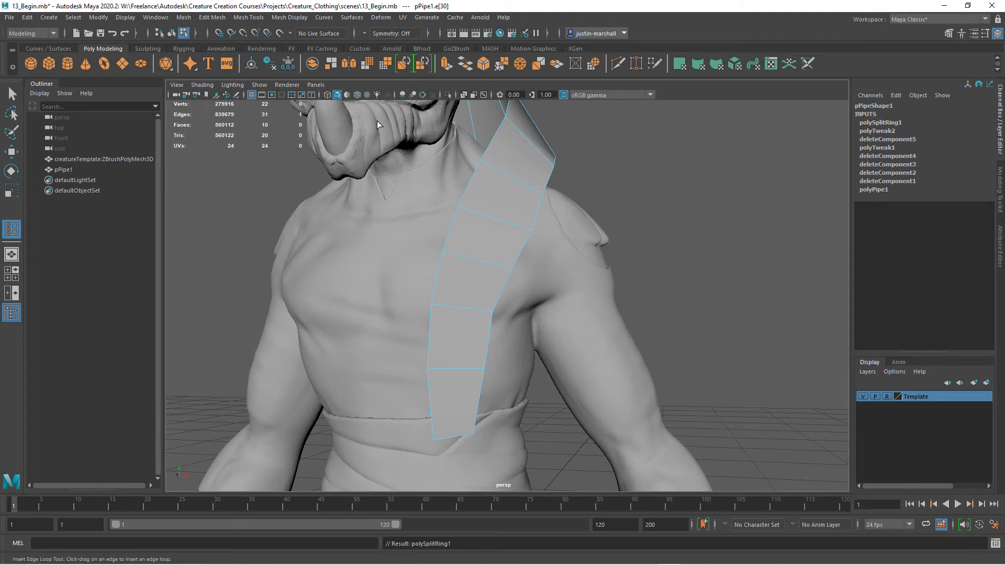
Adjust the strip's lower-chest vertices and shift the bottom row in depth in front of the waist wrap.
click(11, 95)
right_drag(469, 269, 416, 283)
click(492, 313)
alt+drag(505, 321, 460, 315)
key(w)
drag(395, 291, 394, 295)
alt+drag(403, 315, 316, 386)
alt+drag(396, 384, 325, 417)
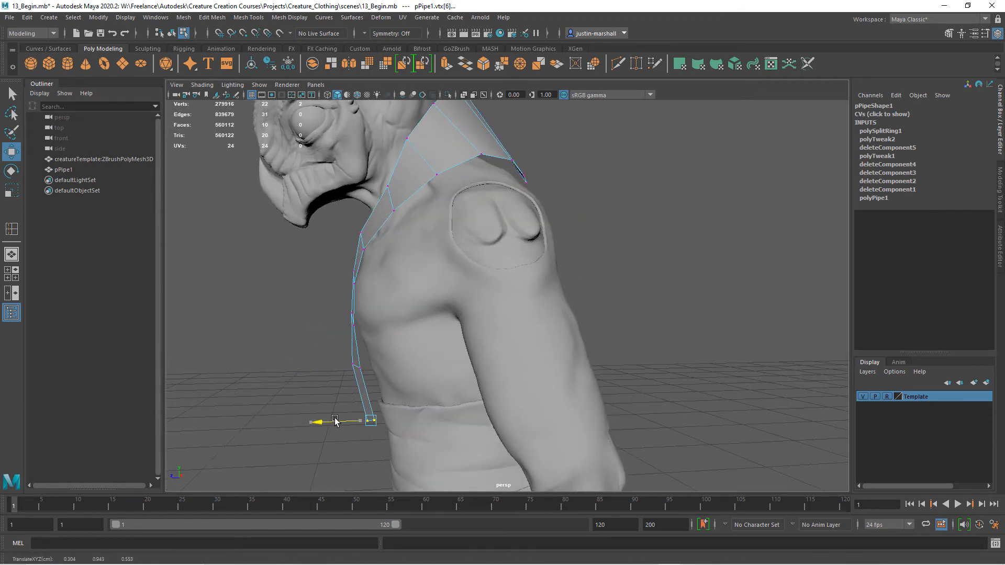
Extrude the two lowest outer edges of the strip outward toward the creature's left side.
alt+drag(419, 399, 451, 340)
right_drag(468, 320, 465, 243)
click(462, 353)
shift+click(461, 353)
mouse_move(549, 331)
alt+mouse_down()
mouse_move(529, 332)
mouse_move(558, 337)
alt+mouse_up()
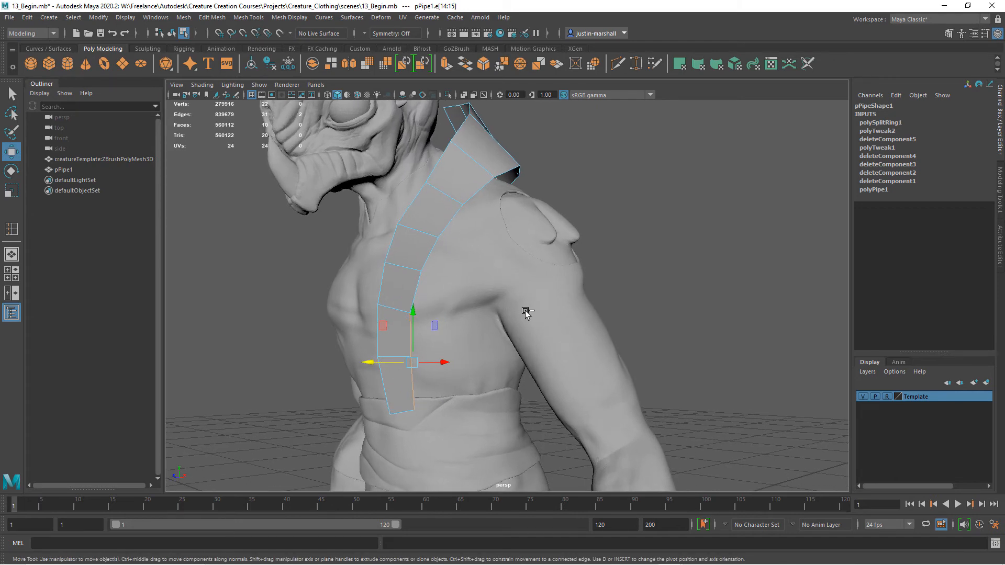
key(ctrl+e)
alt+drag(489, 314, 501, 308)
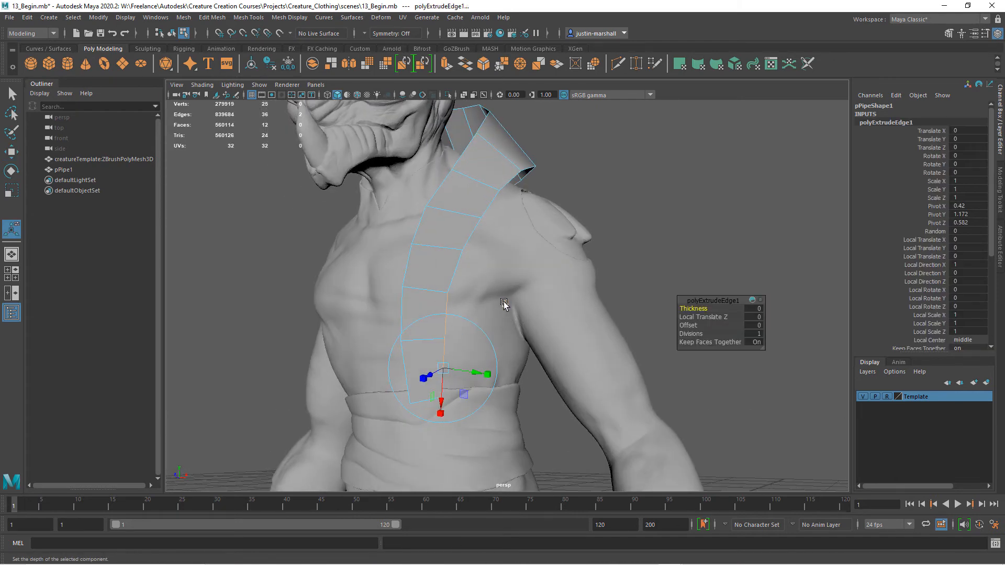
drag(487, 375, 531, 376)
right_drag(469, 266, 420, 265)
Move the extruded outer vertices to fit the ribs and taper the new faces toward the waist wrap.
click(506, 296)
alt+drag(505, 311, 490, 369)
key(w)
click(480, 423)
alt+drag(489, 370, 530, 360)
click(547, 324)
drag(547, 324, 510, 283)
click(548, 298)
click(519, 325)
drag(519, 325, 495, 384)
click(507, 365)
Position the top extruded vertex below the armpit and adjust the middle outer vertex beneath it.
click(508, 282)
click(473, 291)
drag(473, 290, 509, 286)
click(508, 282)
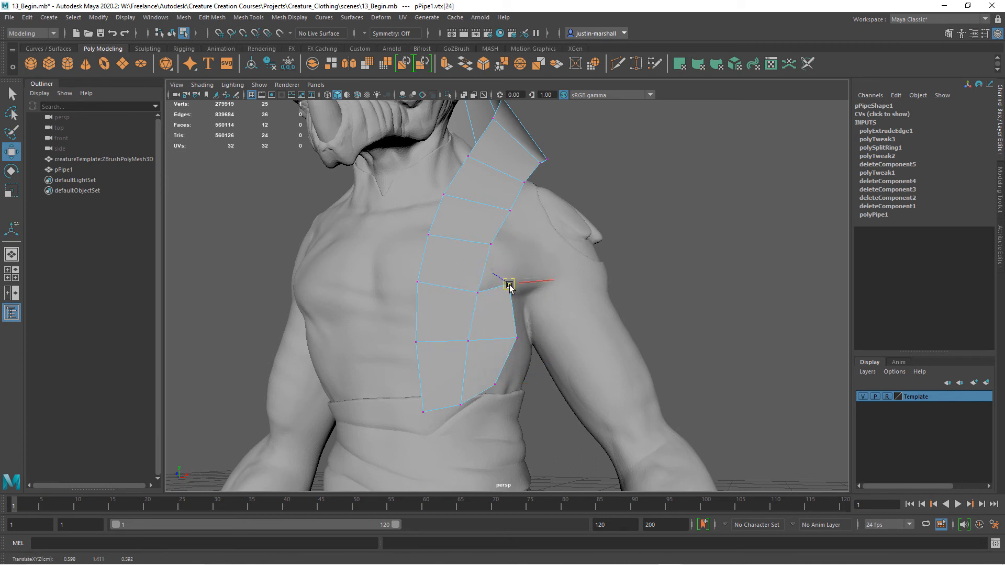
click(516, 339)
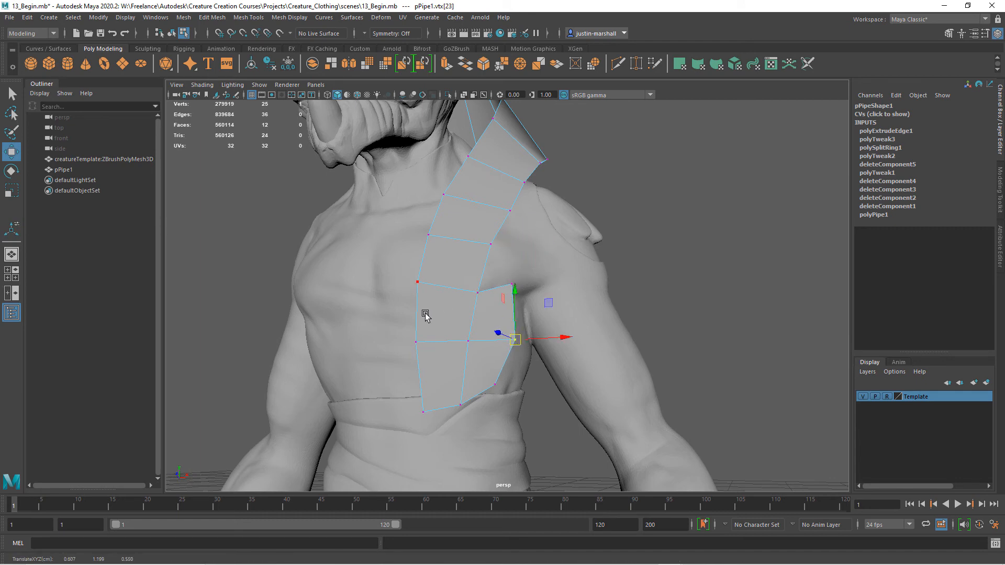
Return to object mode and examine the widened strip's shape and fit from the front and left side.
alt+drag(523, 350, 437, 366)
click(531, 243)
click(354, 429)
drag(312, 430, 533, 370)
alt+right_drag(533, 370, 393, 344)
alt+drag(558, 320, 506, 323)
click(170, 35)
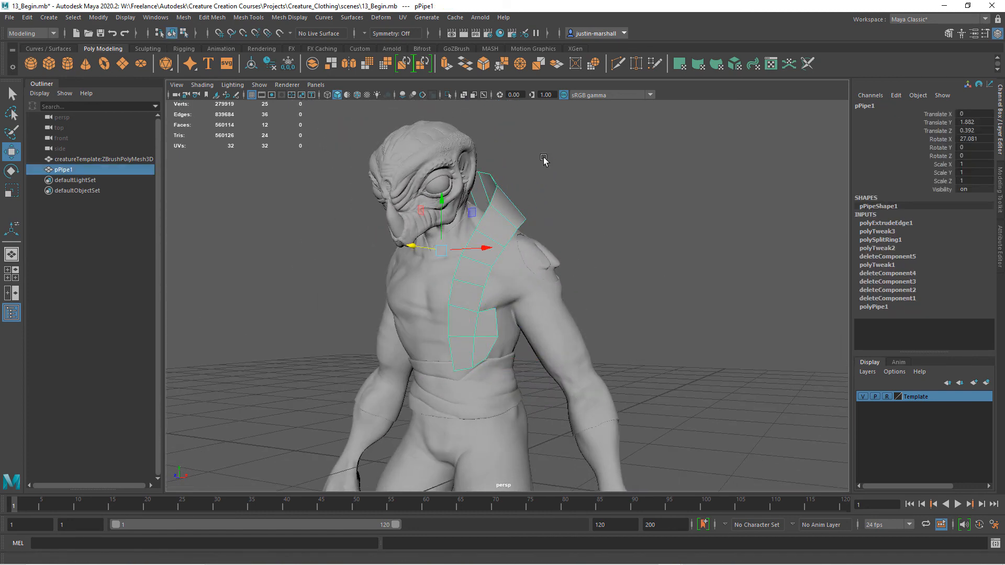
click(576, 312)
alt+right_drag(575, 317, 516, 262)
click(493, 257)
alt+drag(605, 282, 581, 318)
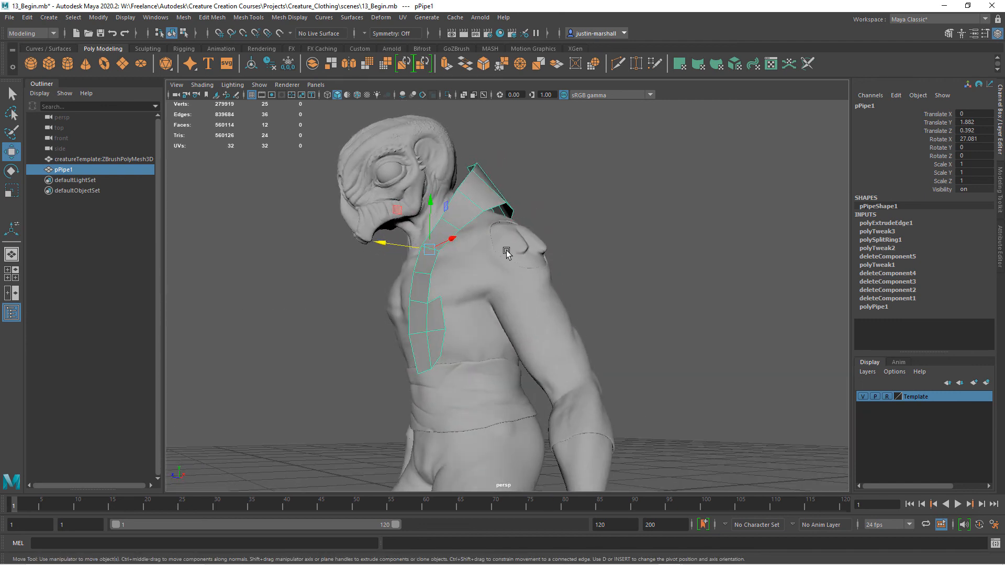
Raise the strip's vertex pair beside the neck in front of the left shoulder, checking its shape from the side and front.
alt+right_drag(504, 252, 541, 270)
right_drag(425, 169, 380, 169)
alt+drag(453, 194, 406, 198)
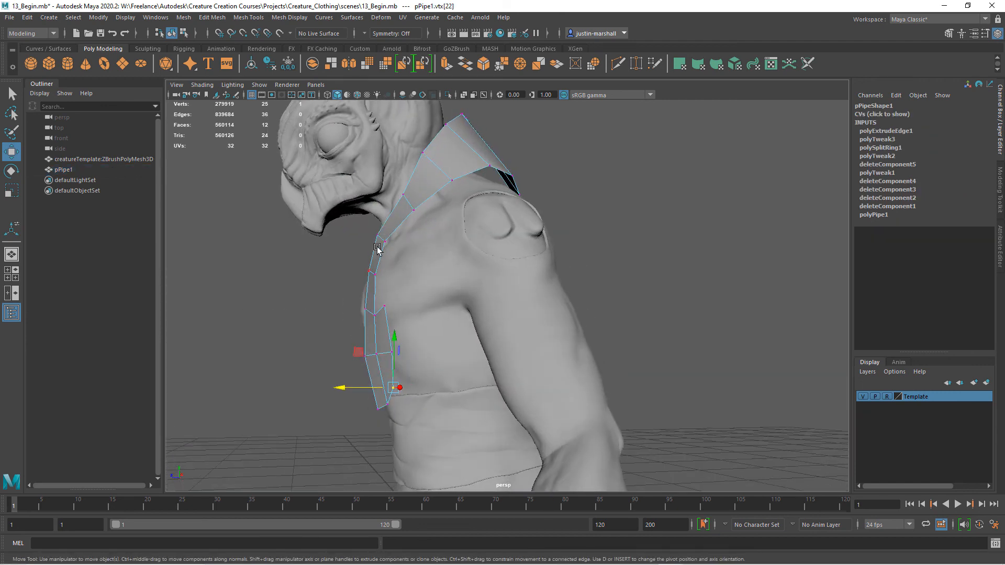
click(415, 211)
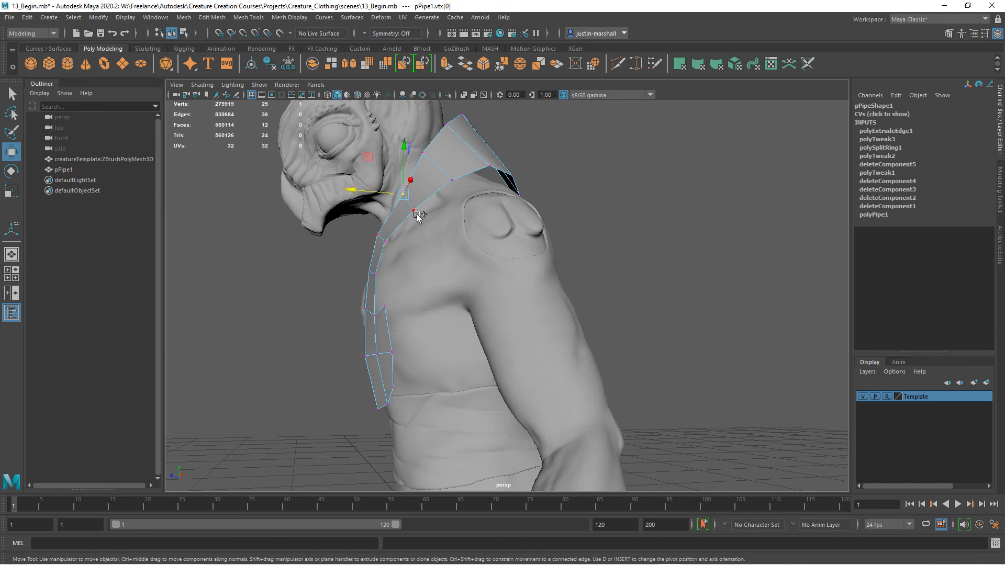
drag(408, 164, 405, 162)
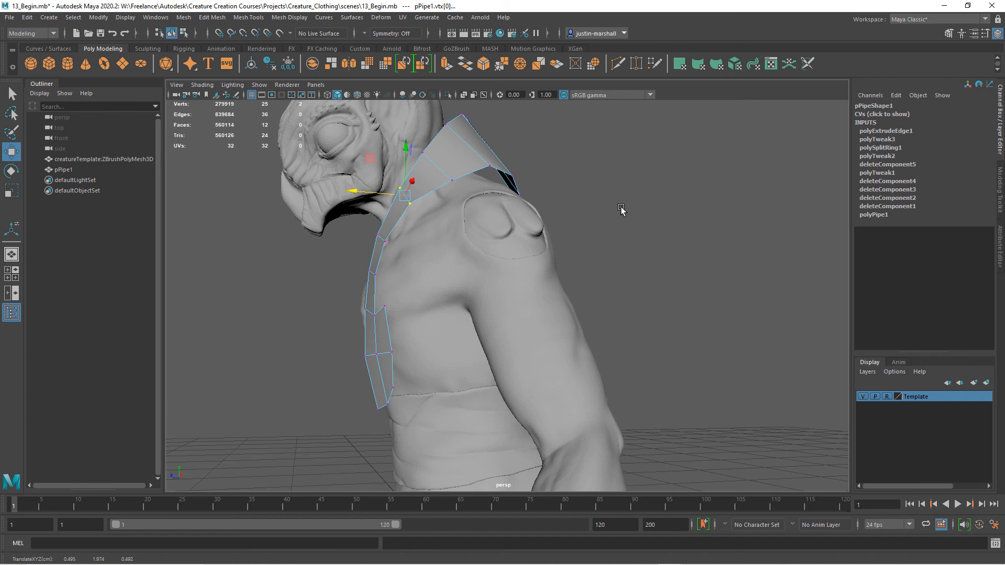
click(452, 180)
click(673, 251)
alt+drag(672, 251, 662, 279)
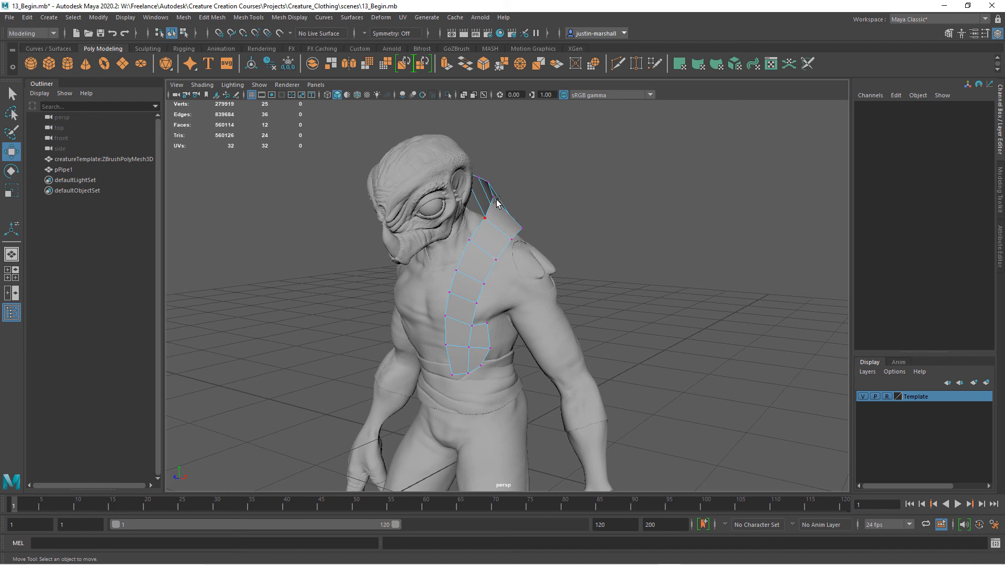
alt+drag(463, 359, 527, 356)
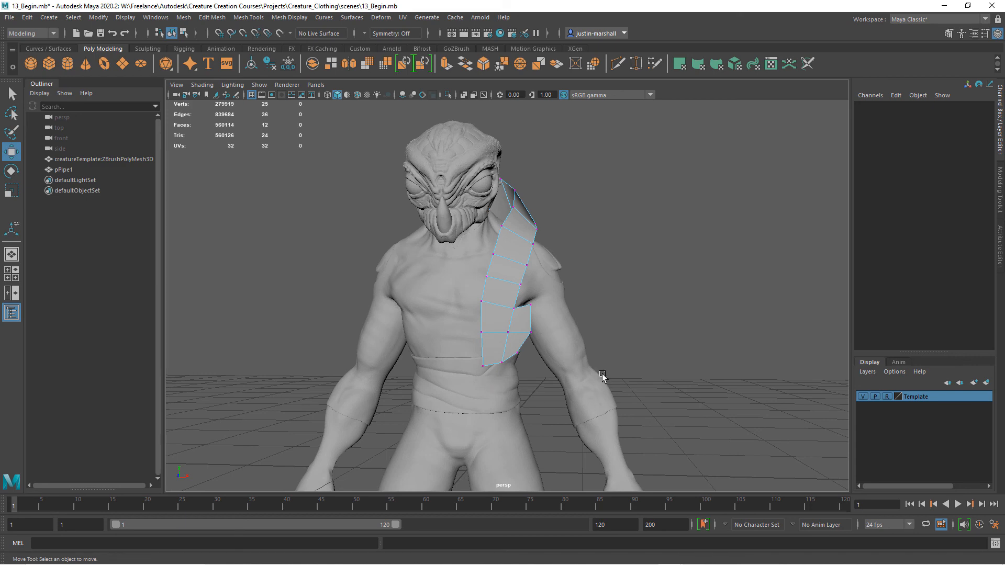